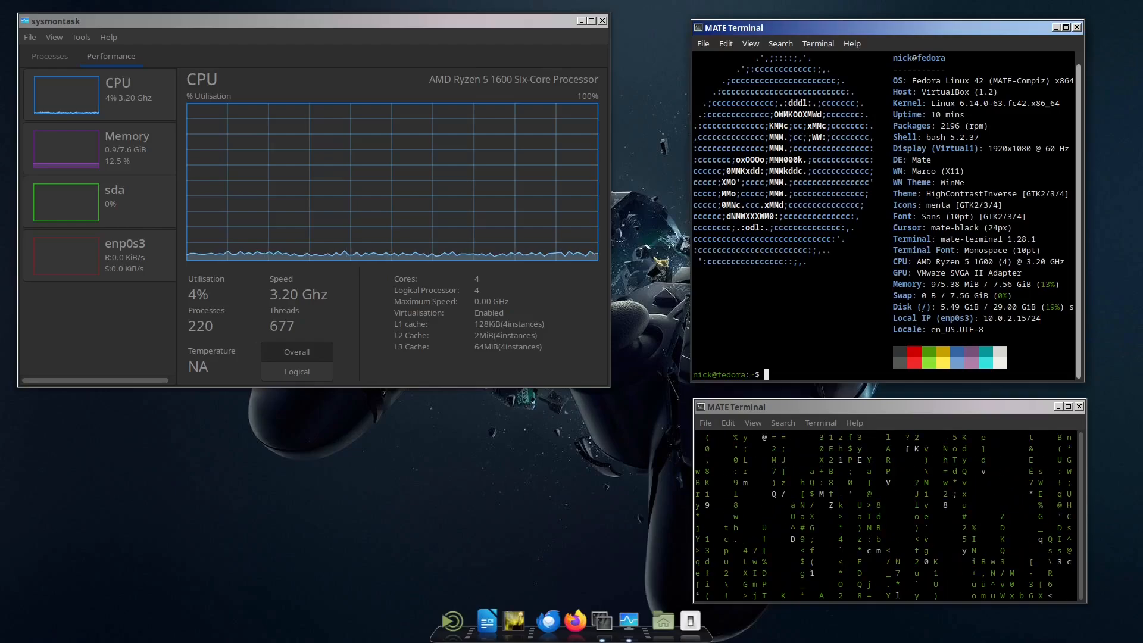
Step: Close the system monitor and the open terminal windows to clear the desktop
left_click(562, 444)
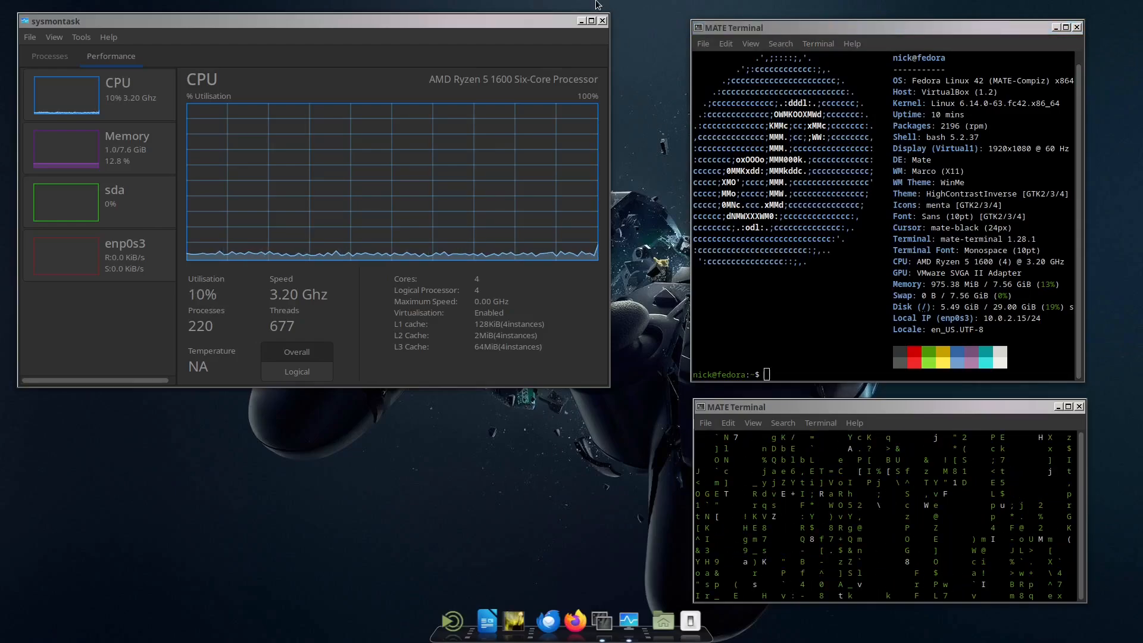
left_click(602, 22)
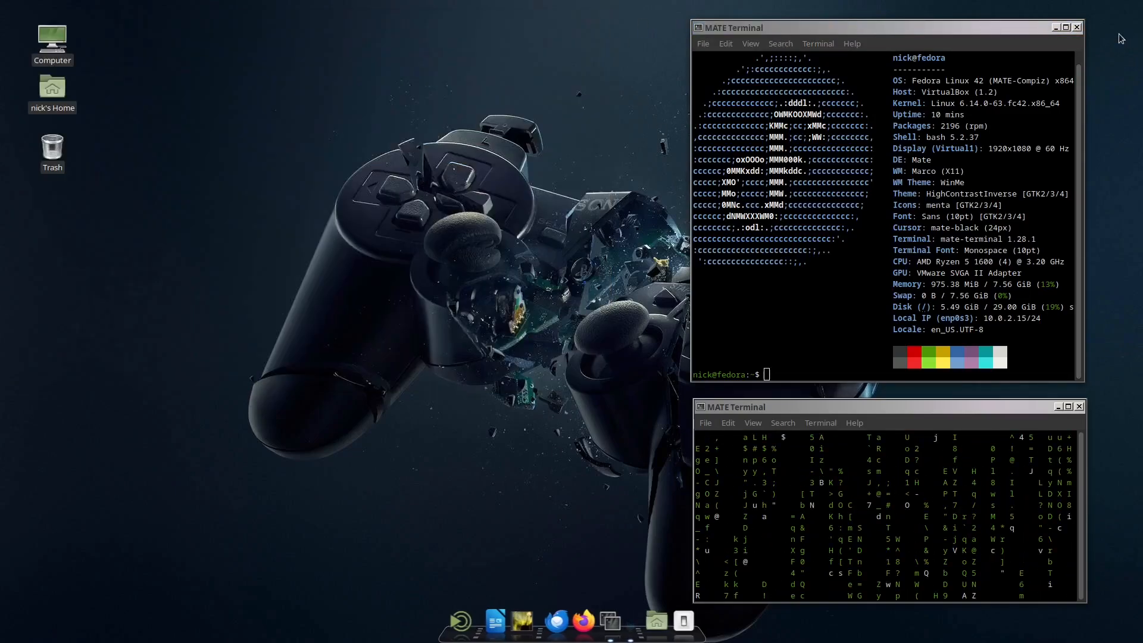
left_click(1077, 27)
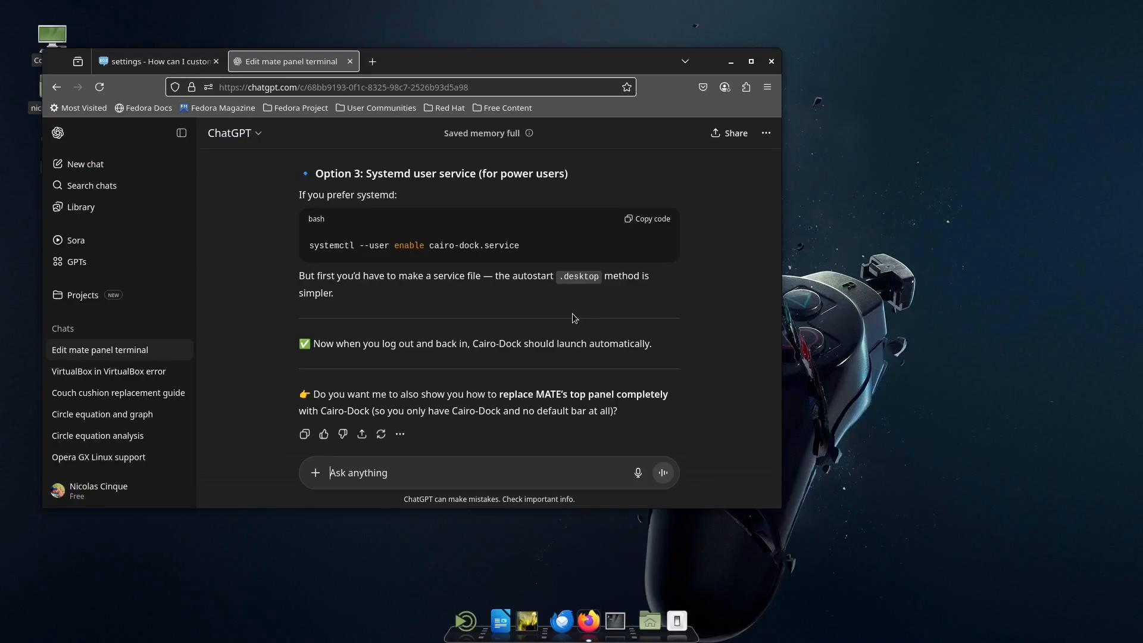
Step: Open a new tab in Firefox and close the two older tabs, the ChatGPT chat and the settings question
left_click(372, 61)
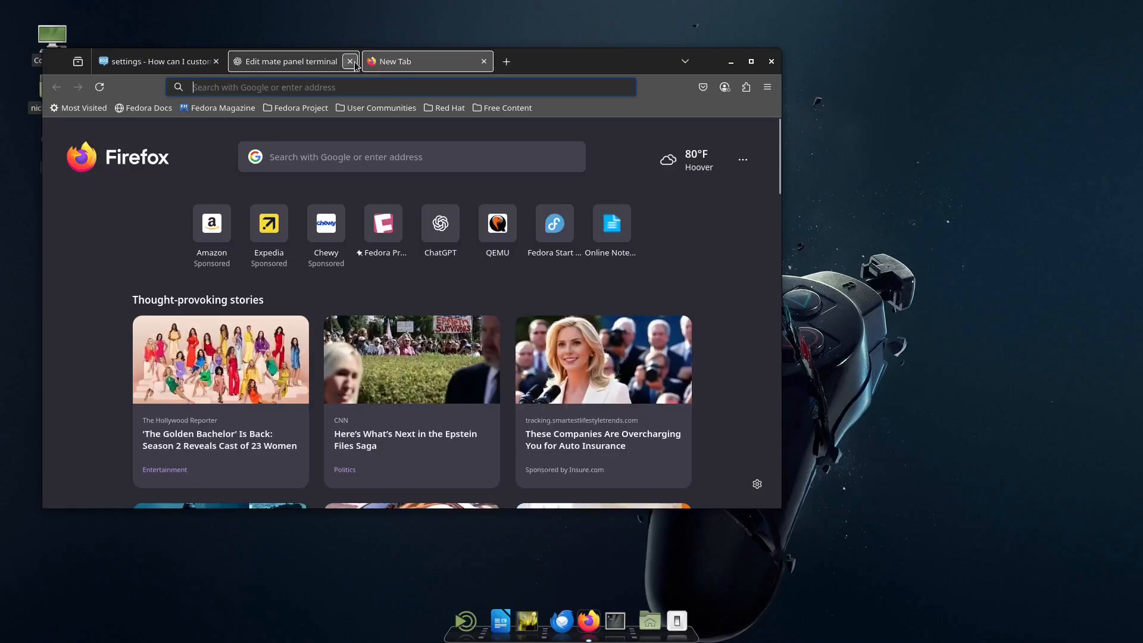
left_click(350, 61)
left_click(216, 61)
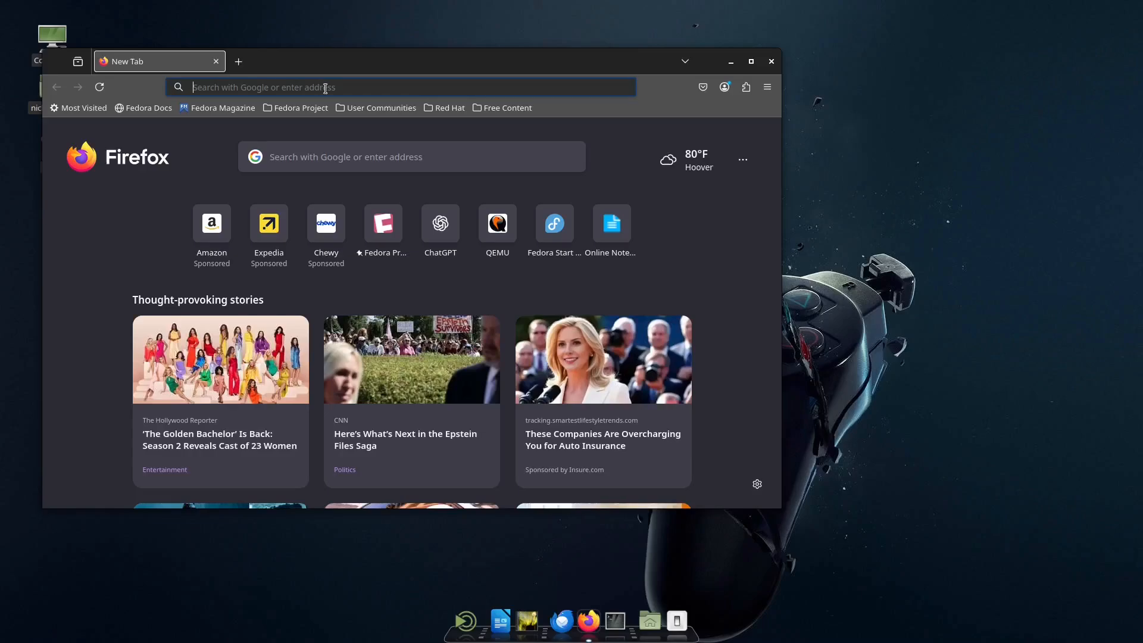
Step: Search the web for qemu, open the official QEMU site and show the Linux instructions on its download page
left_click(327, 85)
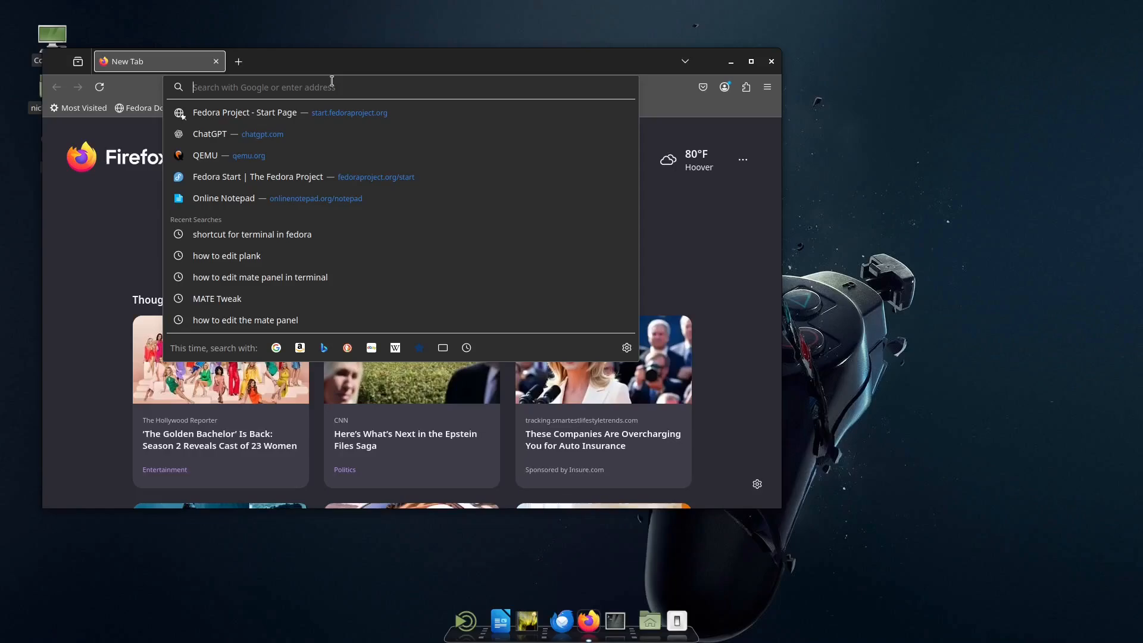
type("qemu")
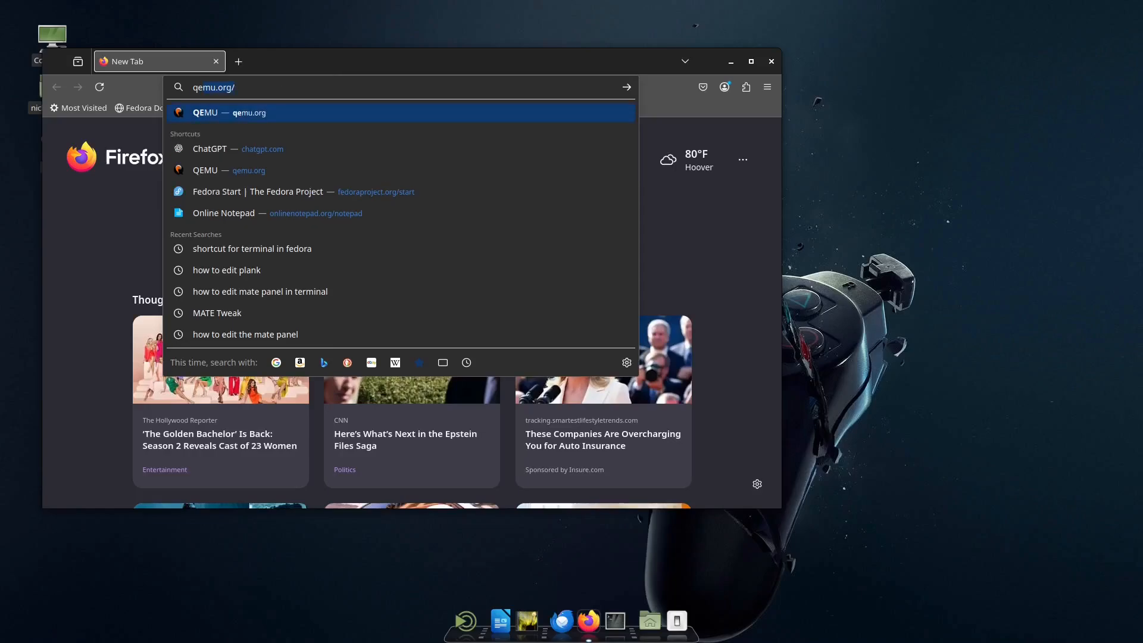
key("Return")
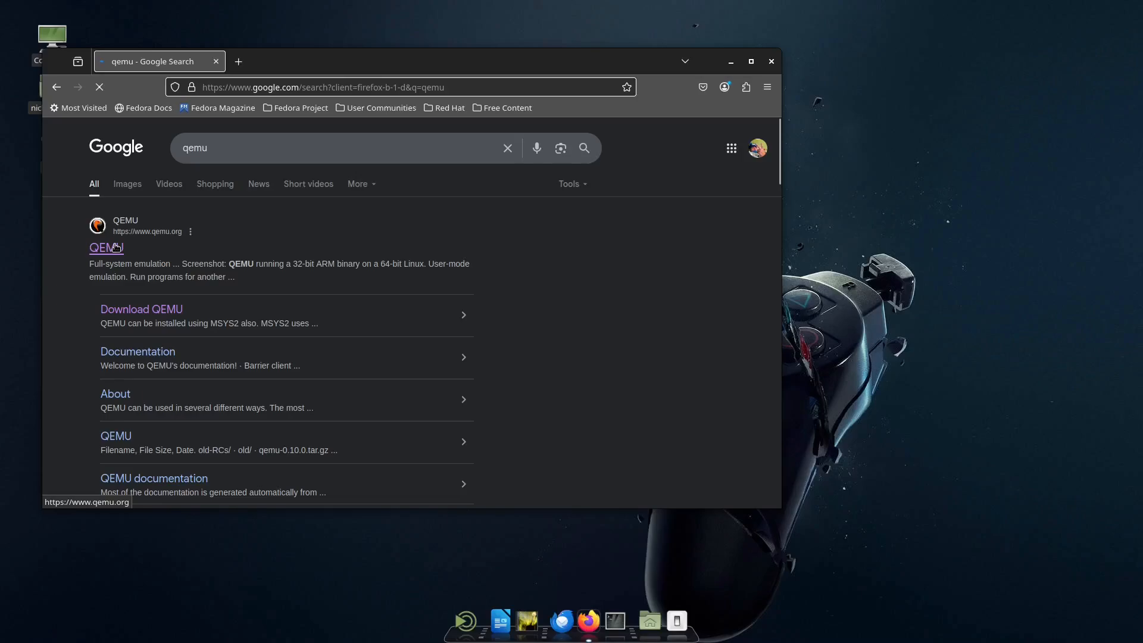
left_click(114, 247)
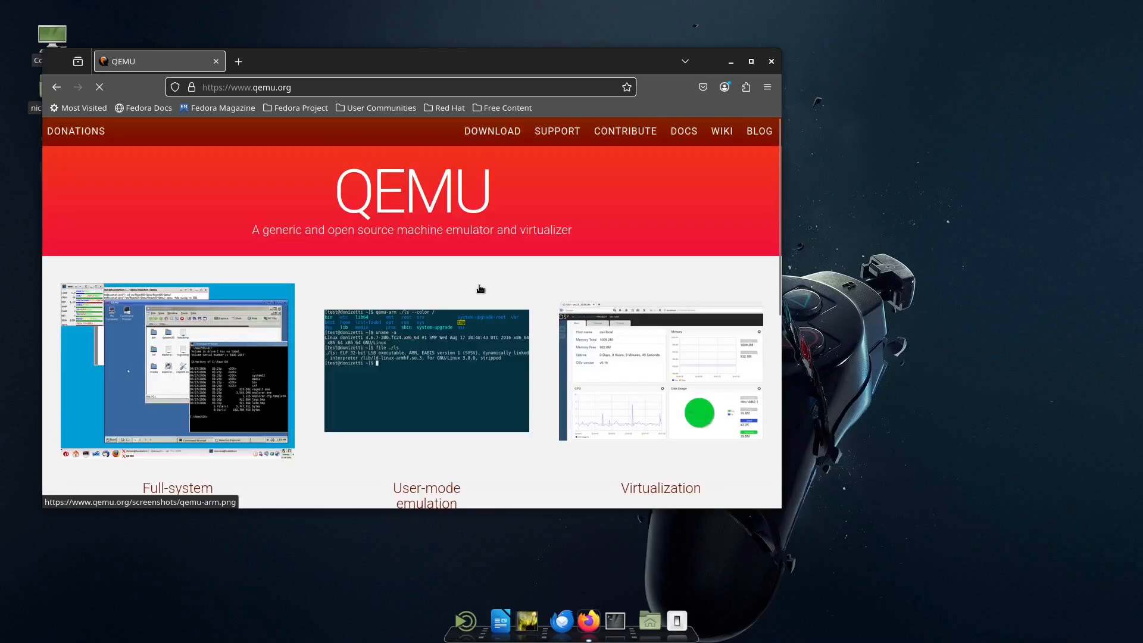
left_click(494, 134)
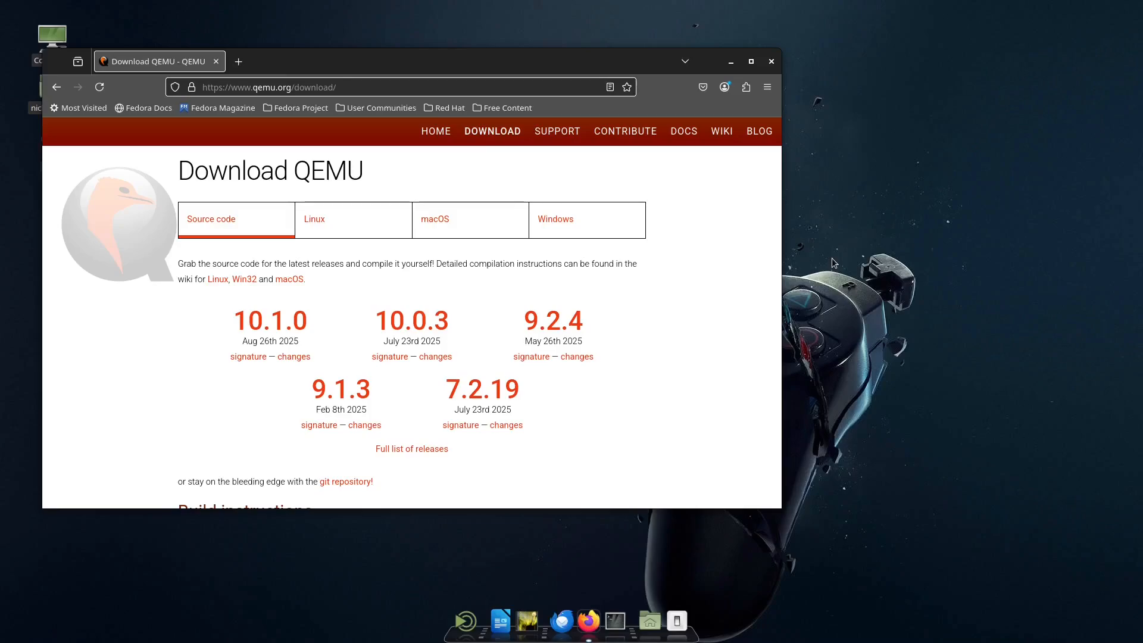
left_click(325, 219)
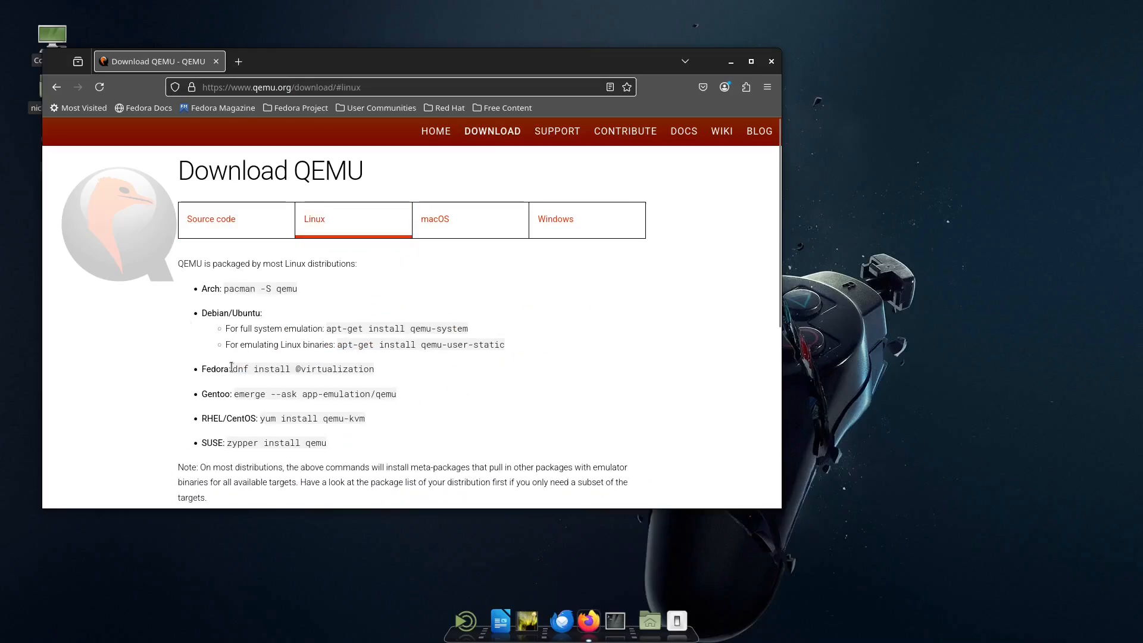
left_click_drag(234, 369, 381, 370)
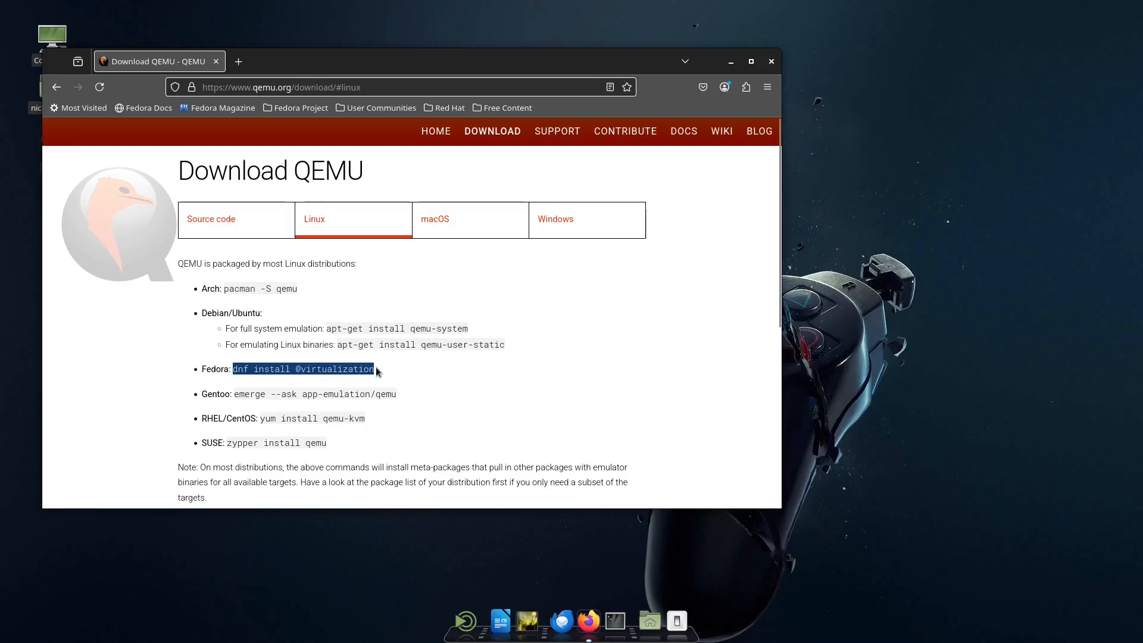
left_click(362, 369)
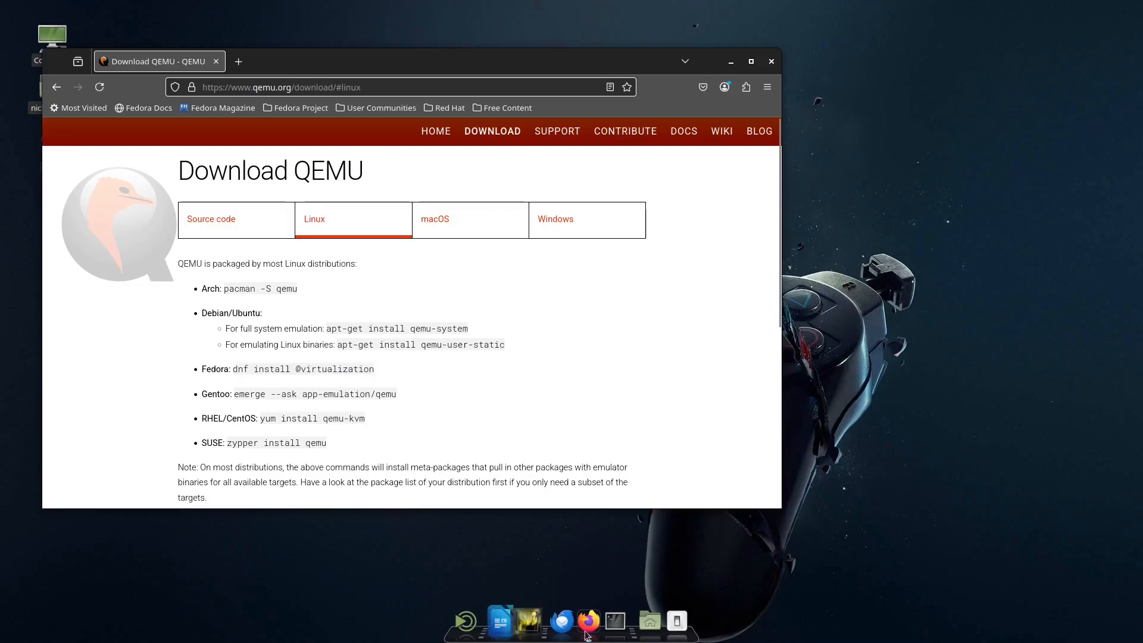
left_click(615, 622)
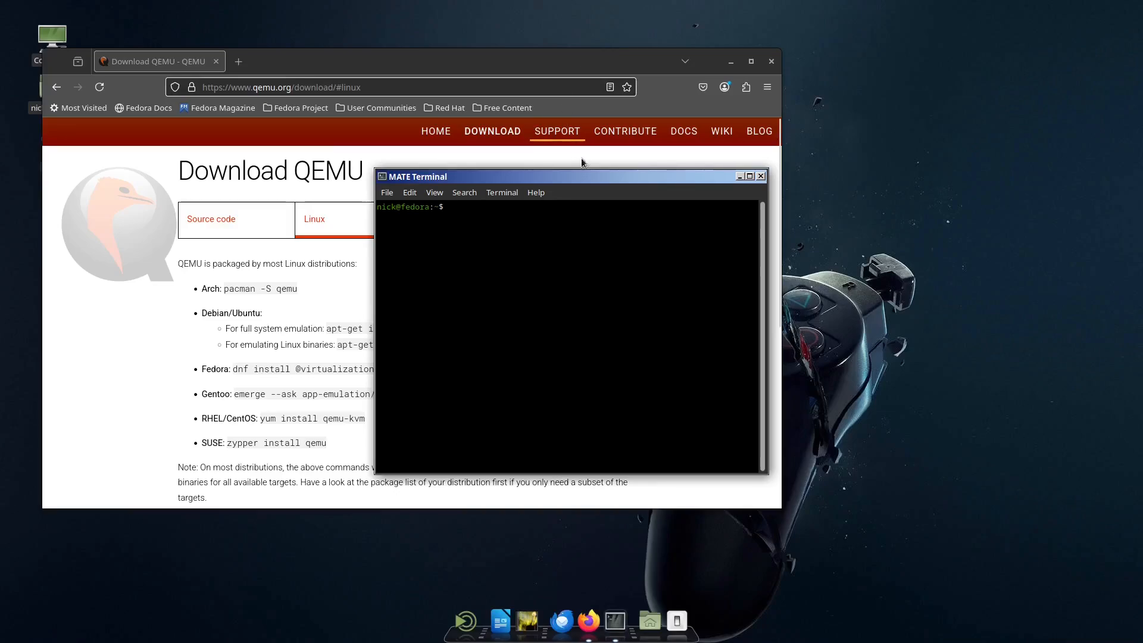
left_click_drag(599, 185, 902, 162)
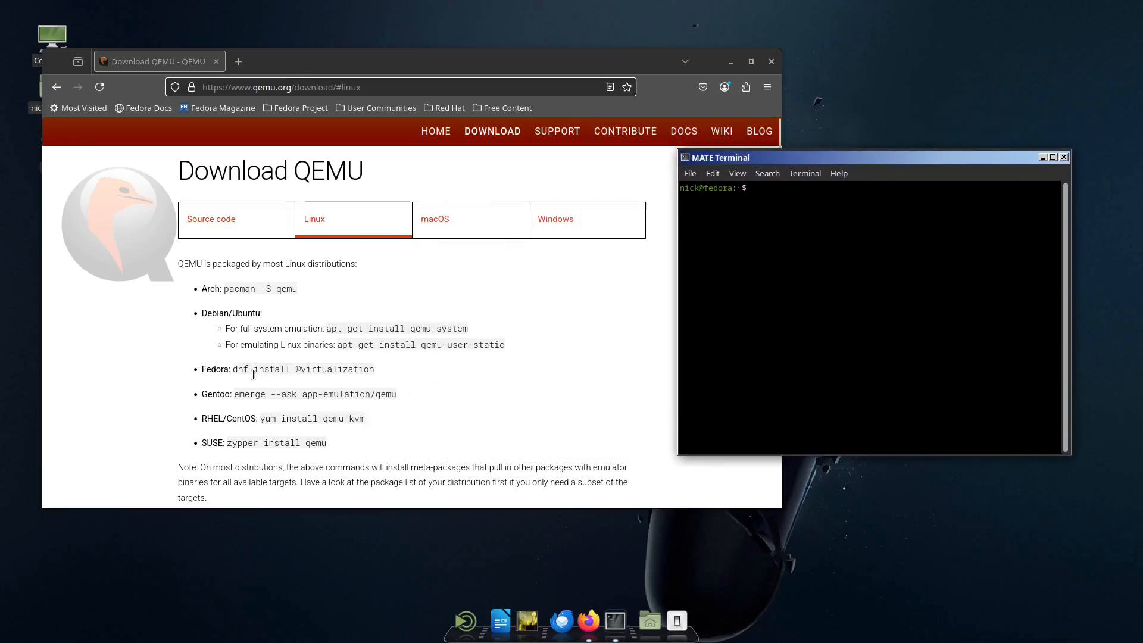
left_click_drag(233, 369, 387, 366)
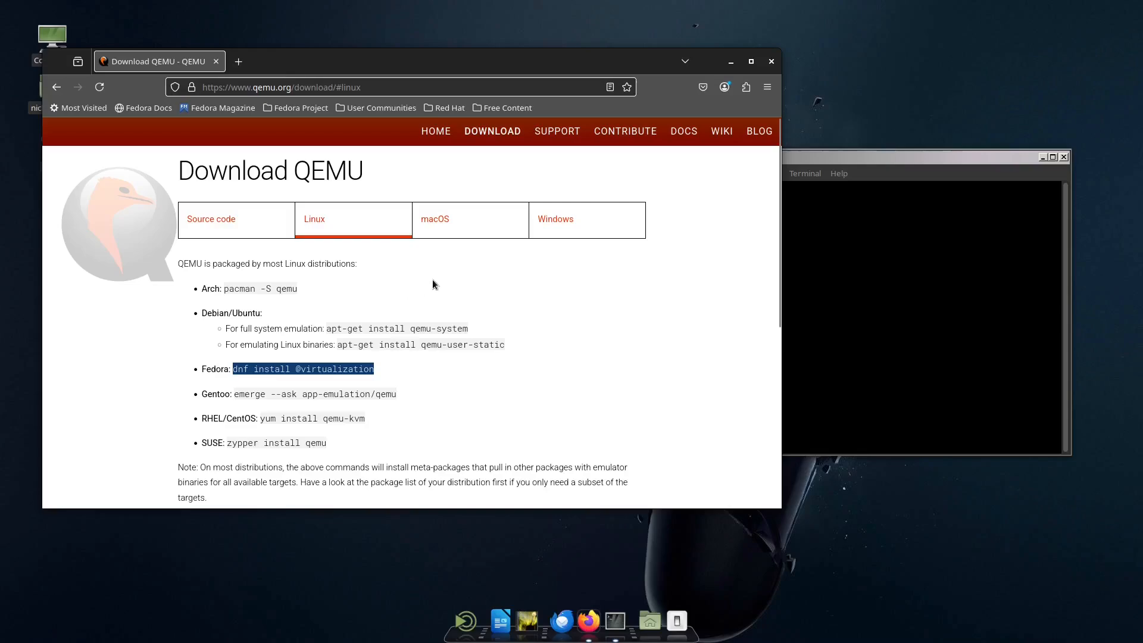
scroll(432, 280, "down", 5)
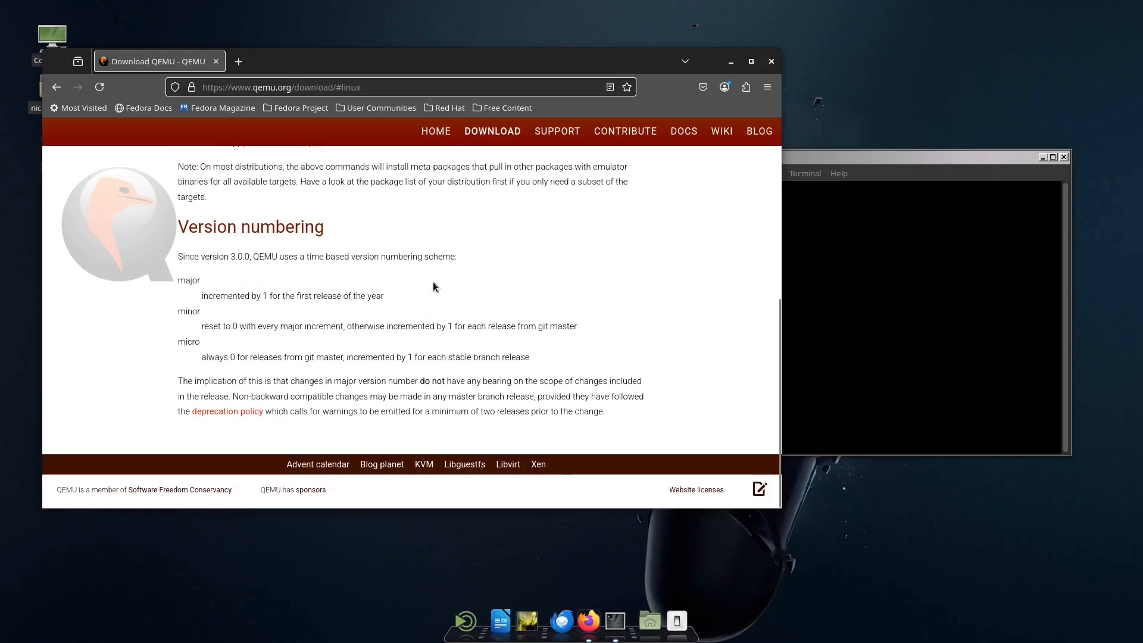
left_click(238, 62)
left_click(350, 62)
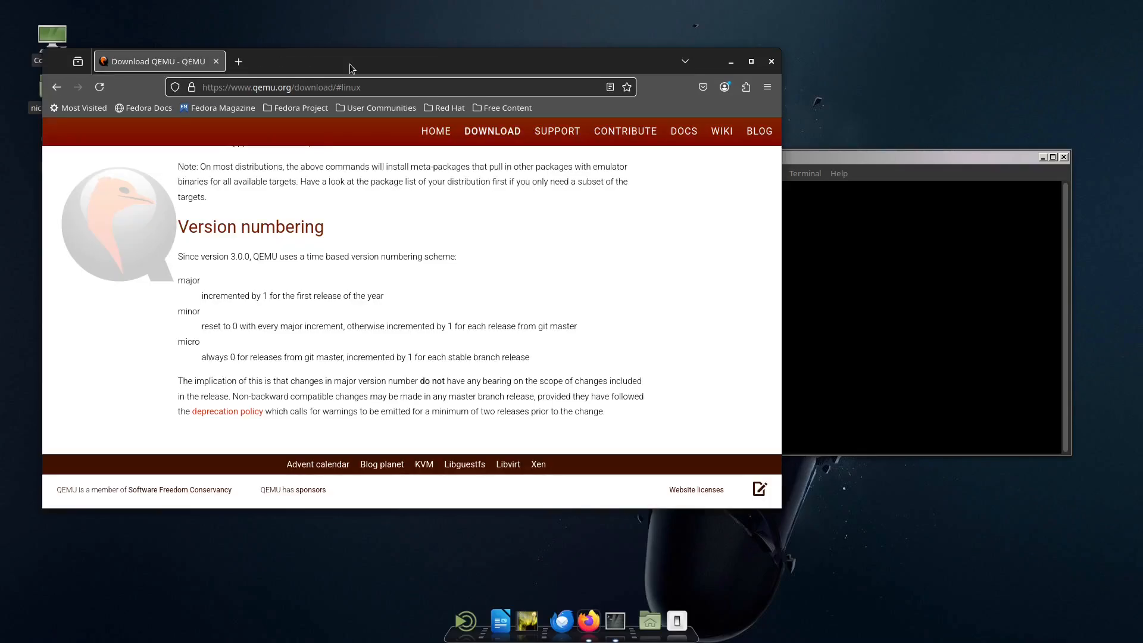
scroll(361, 381, "up", 5)
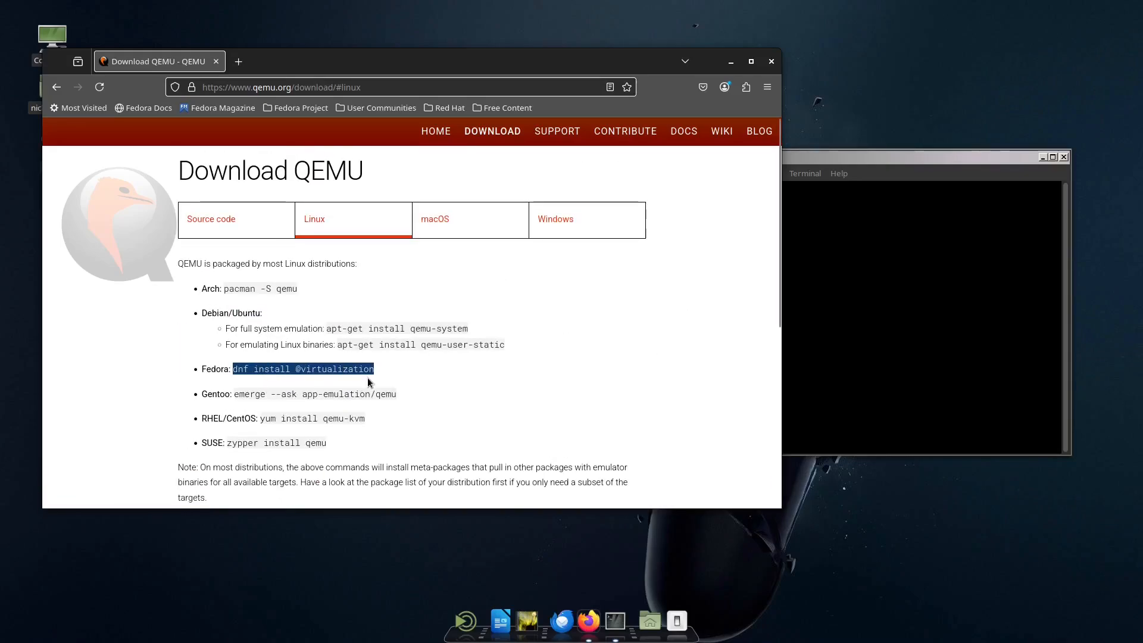
Step: Open the file VMINLINUX.txt from the Documents folder in LibreOffice Writer
left_click(477, 636)
type("files")
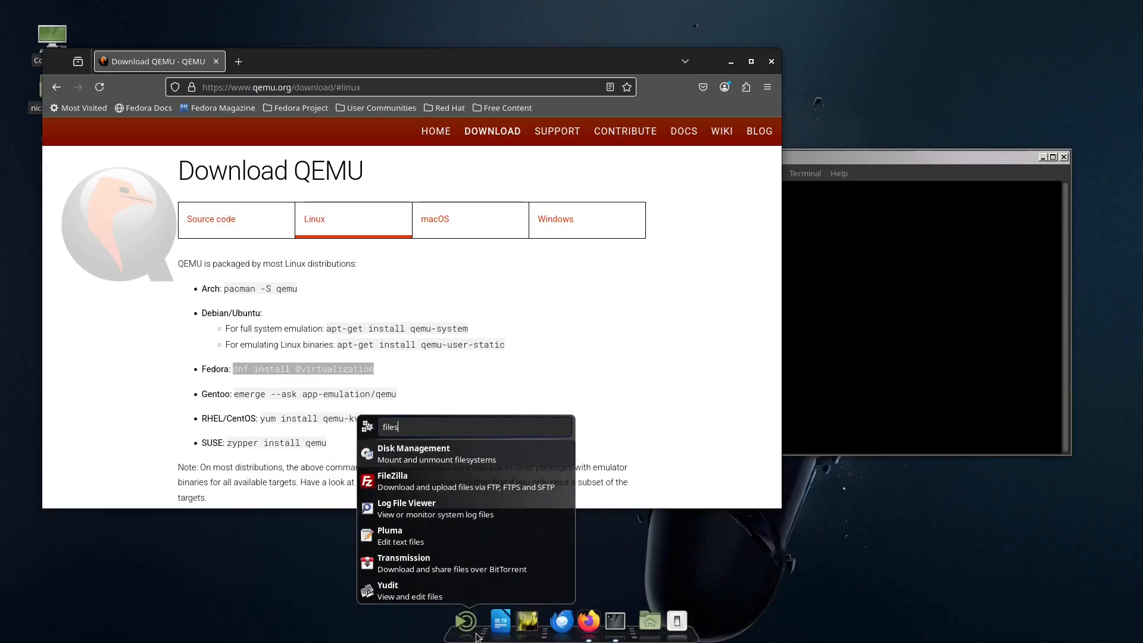
left_click(650, 622)
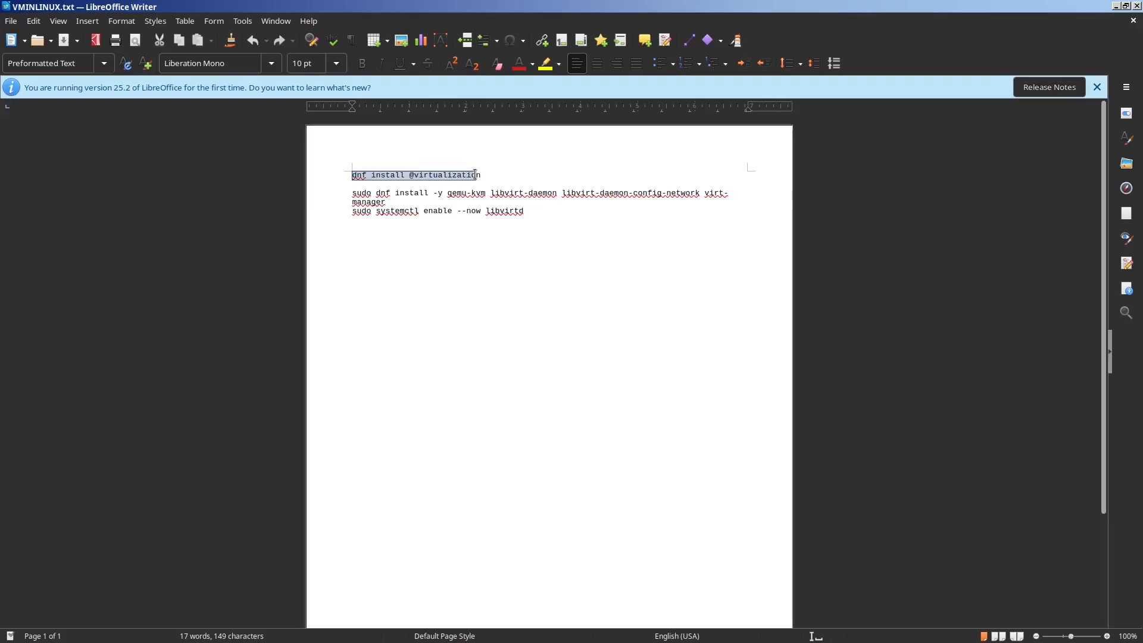
Step: Review the virtualization commands in the document by highlighting the dnf install lines and the sudo systemctl enable --now libvirtd line
left_click_drag(478, 175, 517, 174)
left_click(445, 189)
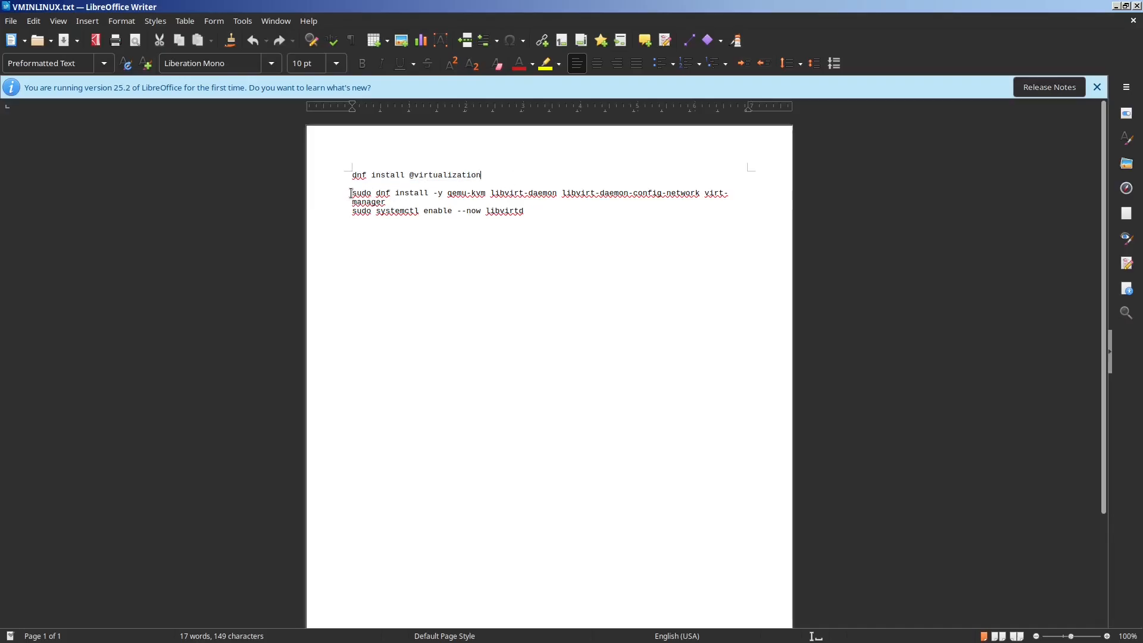
left_click_drag(351, 192, 551, 214)
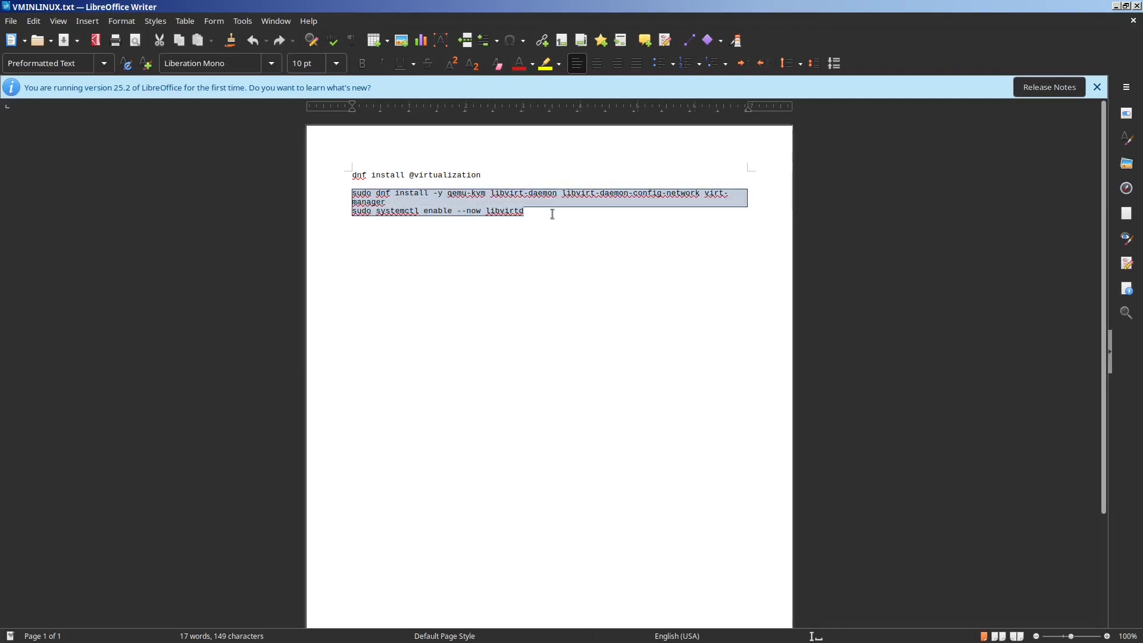
left_click(551, 213)
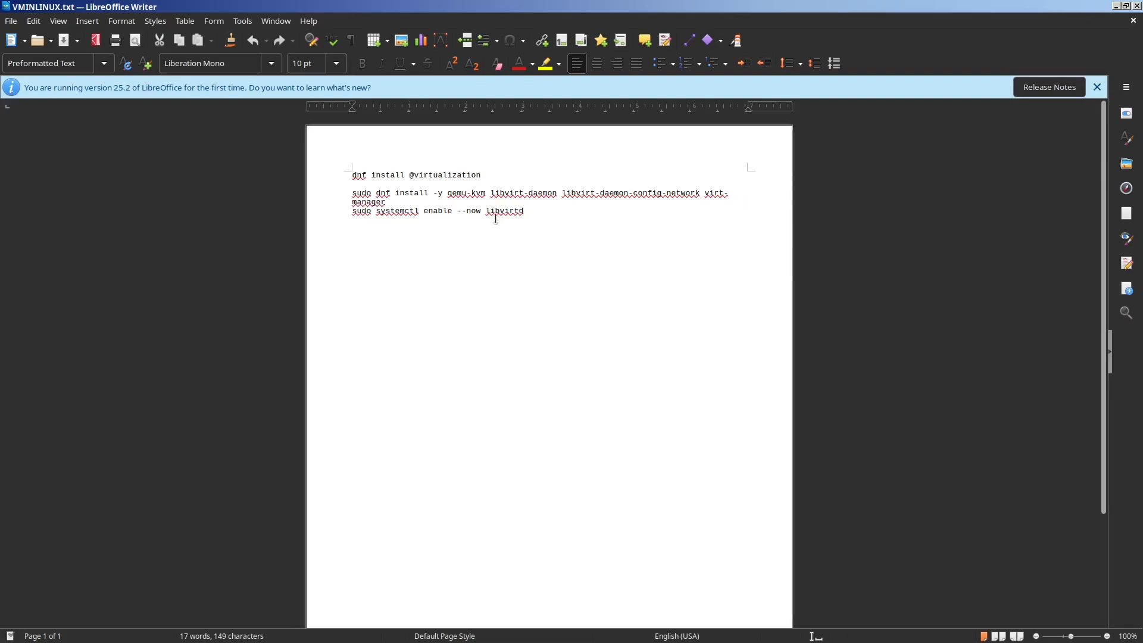
left_click_drag(347, 210, 549, 220)
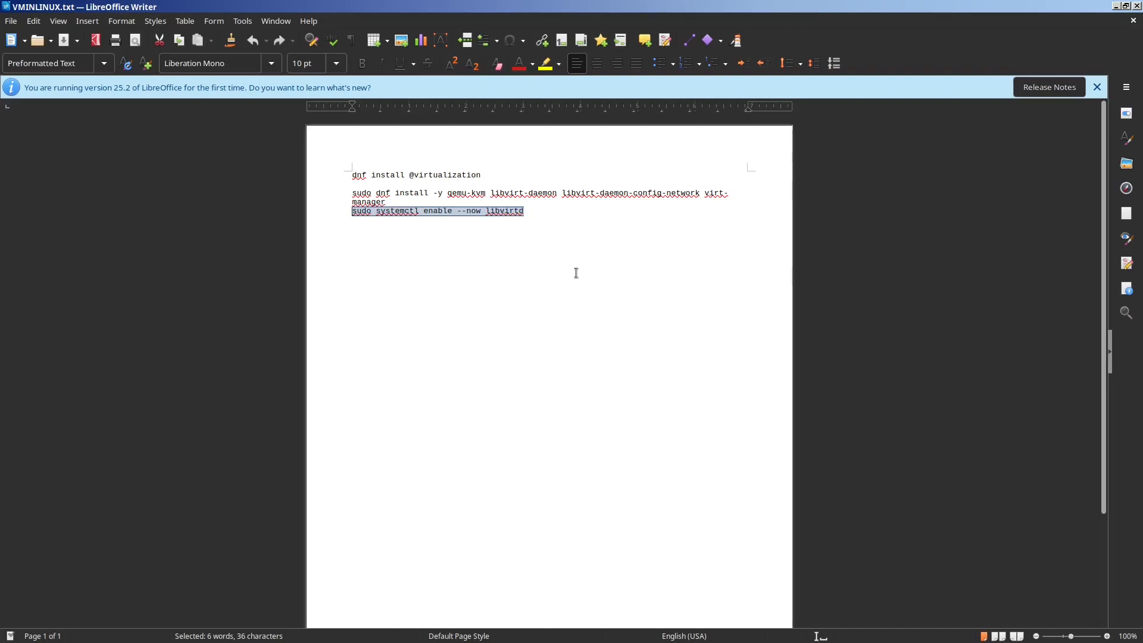
left_click_drag(695, 20, 713, 292)
left_click(353, 447)
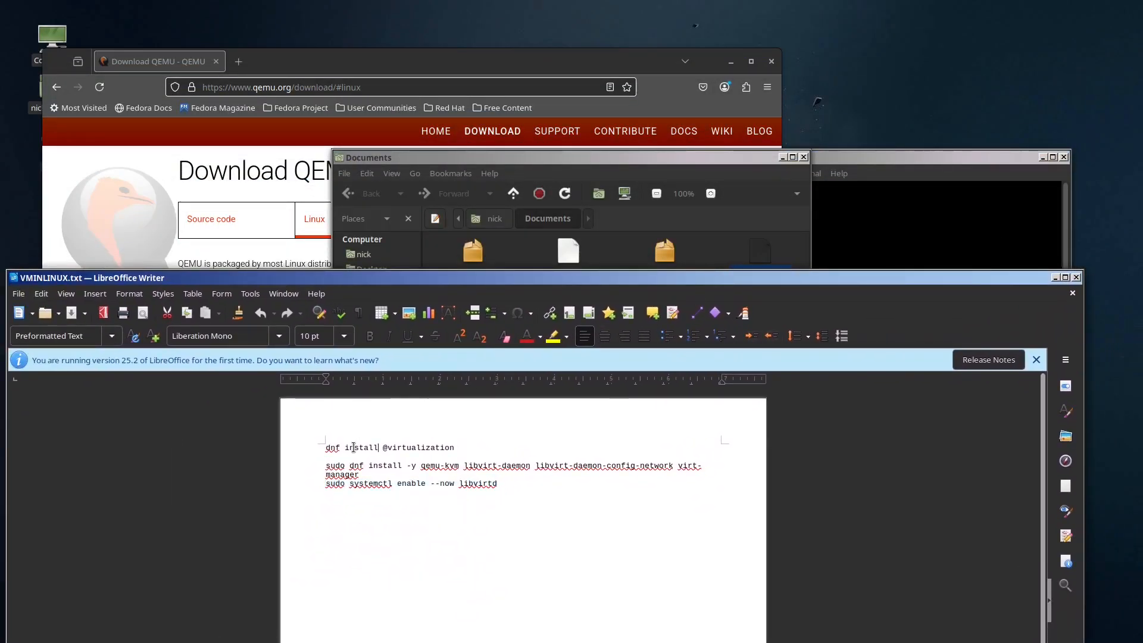
triple_click(353, 447)
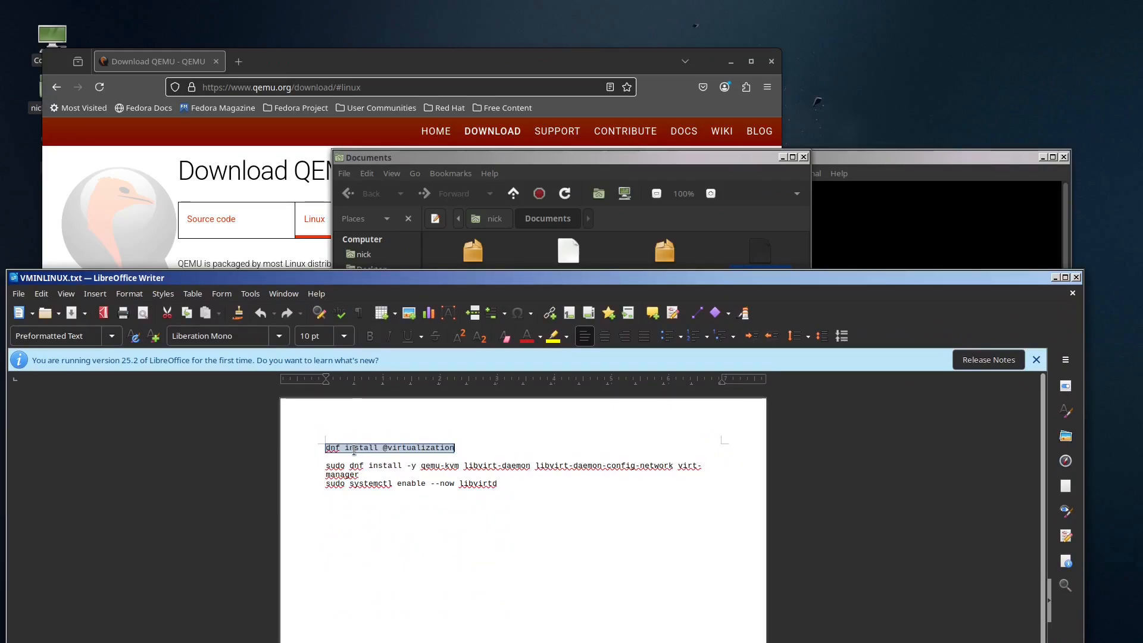
right_click(354, 450)
left_click(388, 476)
left_click(982, 218)
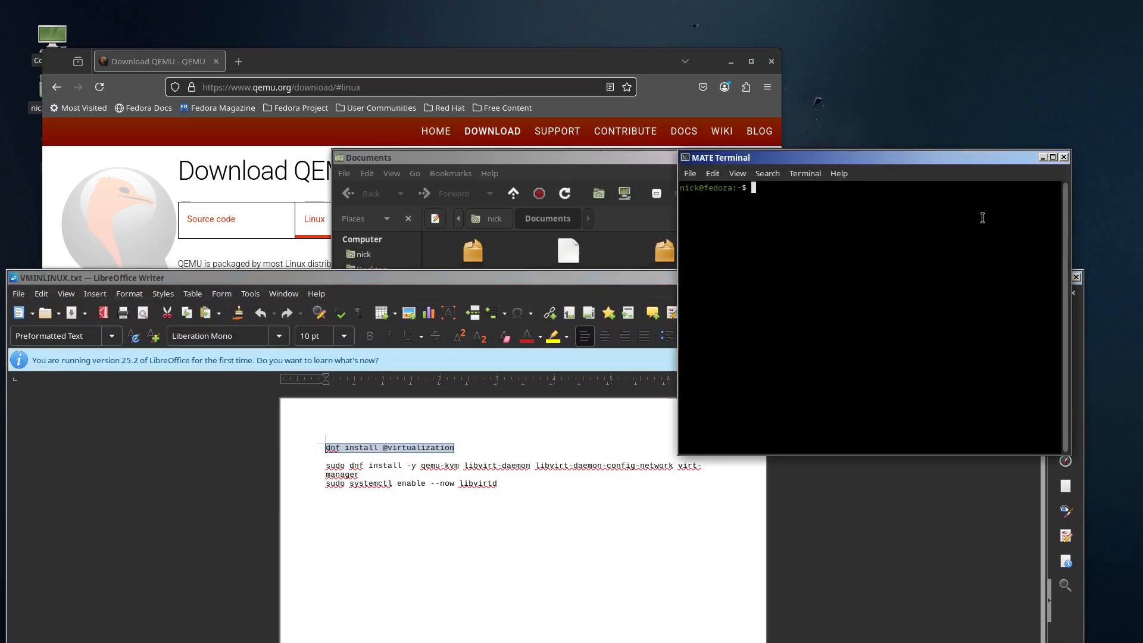
right_click(813, 208)
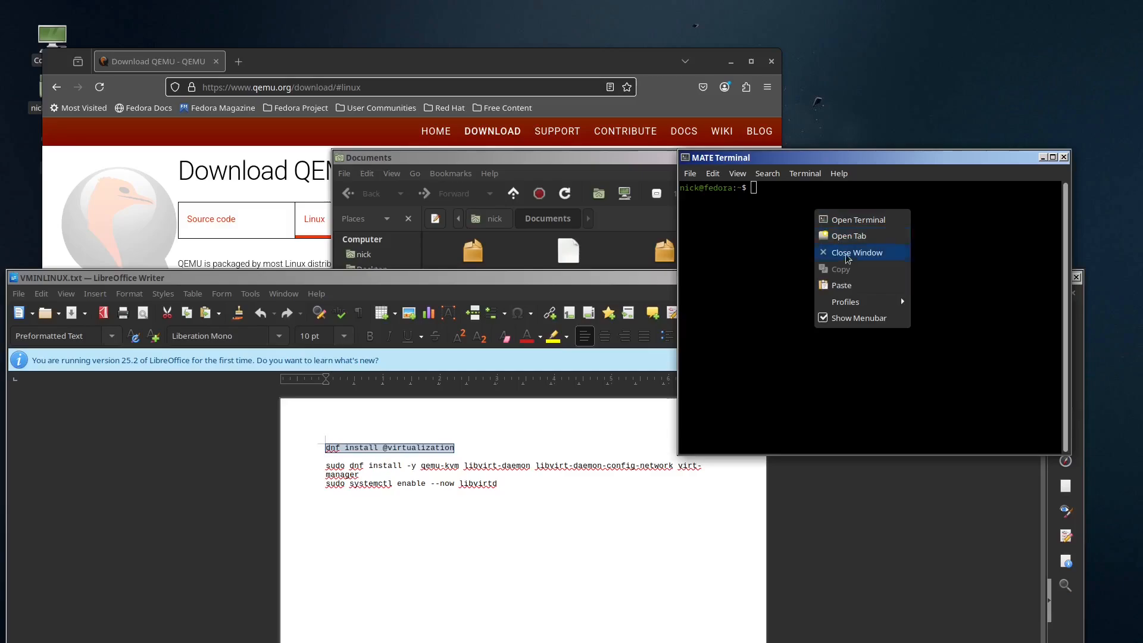
left_click(856, 283)
key("Return")
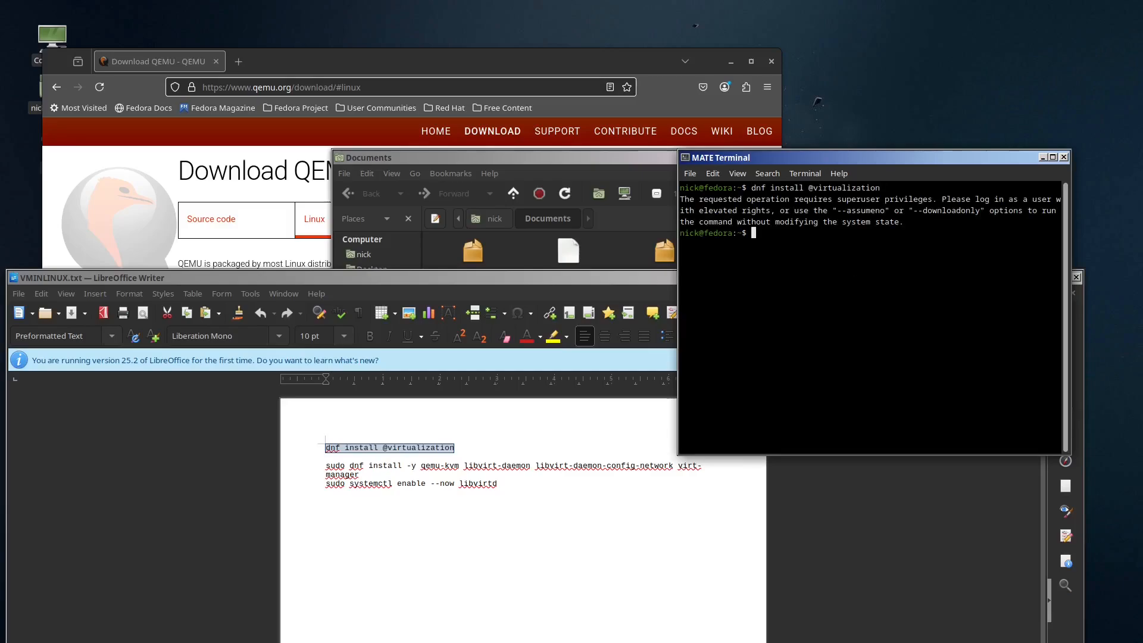
key("Up")
key("Left")
key("Left")
key("Left")
key("Left")
key("Left")
key("Left")
key("Left")
key("Left")
key("Left")
key("Left")
key("Left")
key("Left")
key("Left")
key("Left")
key("Left")
key("Left")
key("Left")
key("Left")
key("Left")
key("Left")
key("Left")
key("Left")
key("Left")
key("Left")
key("Left")
key("Left")
type("su")
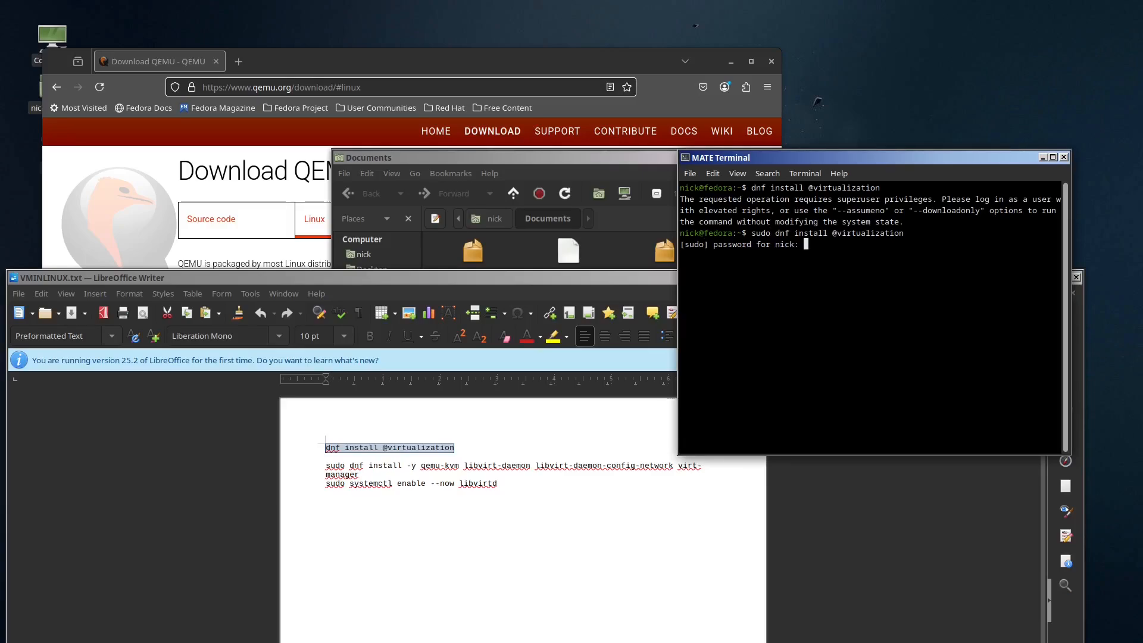
key("Return")
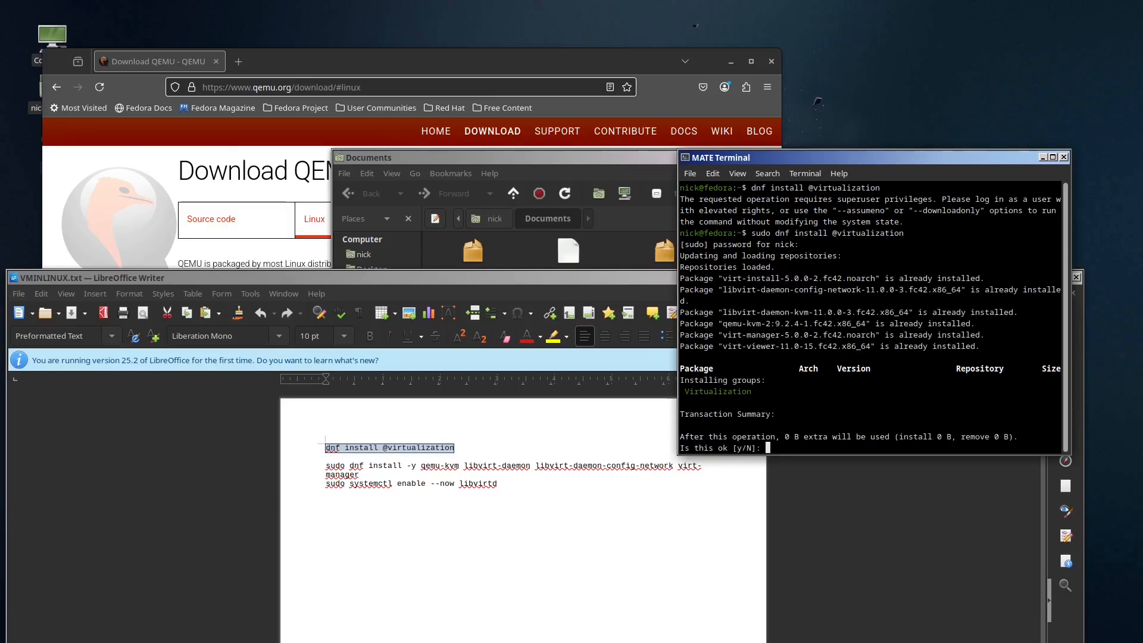
type("y")
key("Return")
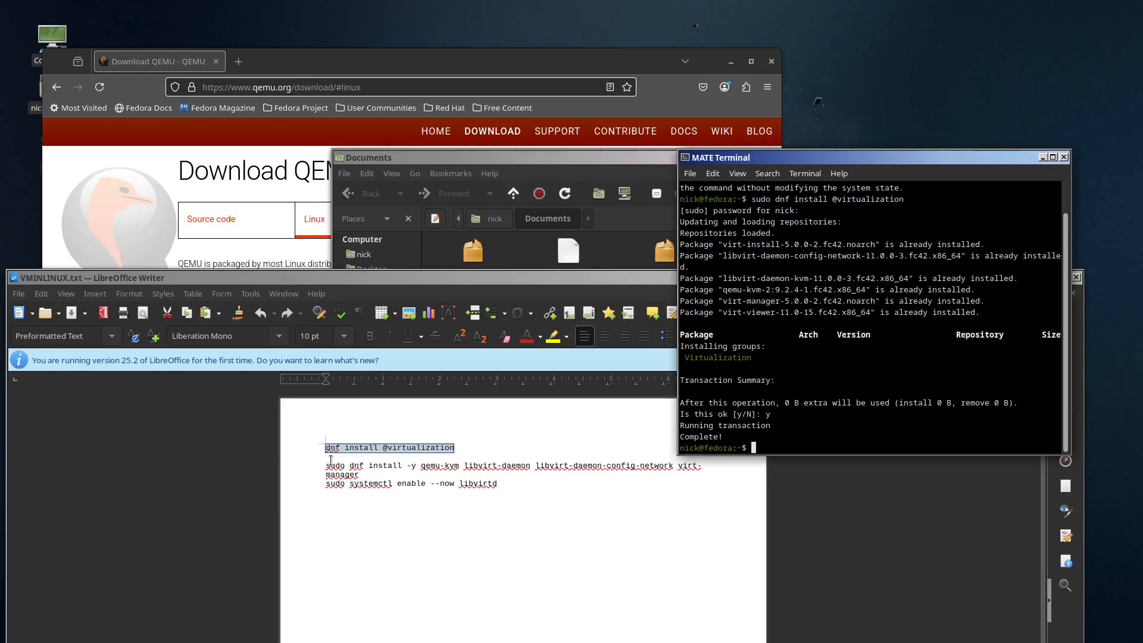
Step: Copy the sudo dnf install -y qemu-kvm line and the sudo systemctl enable --now libvirtd line from the document and run them in the terminal
left_click_drag(331, 460, 513, 488)
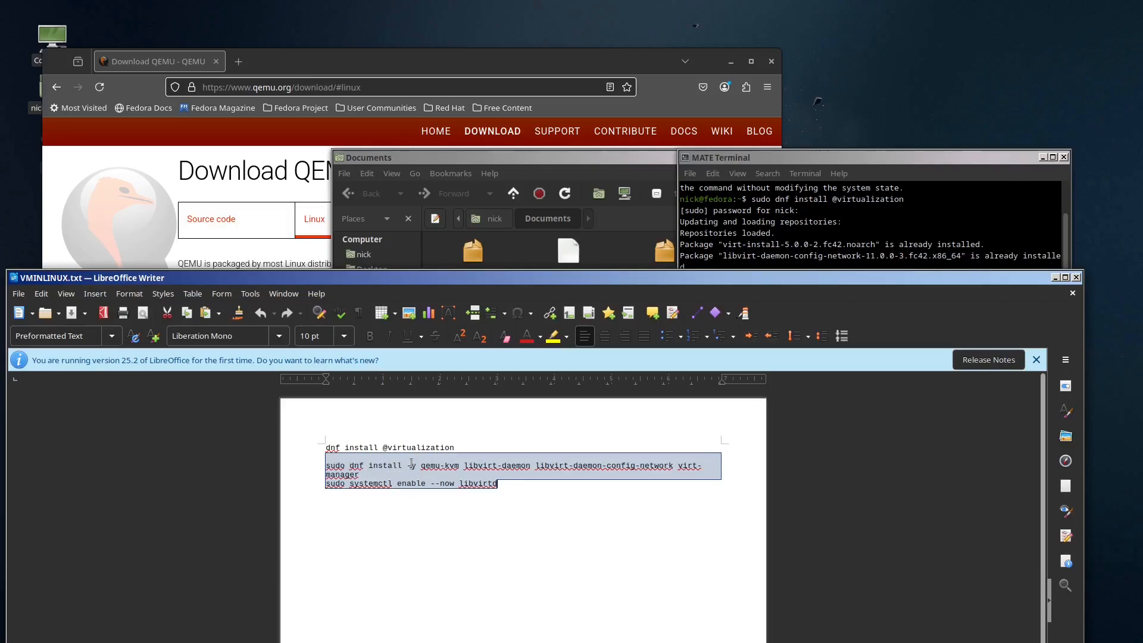
right_click(440, 487)
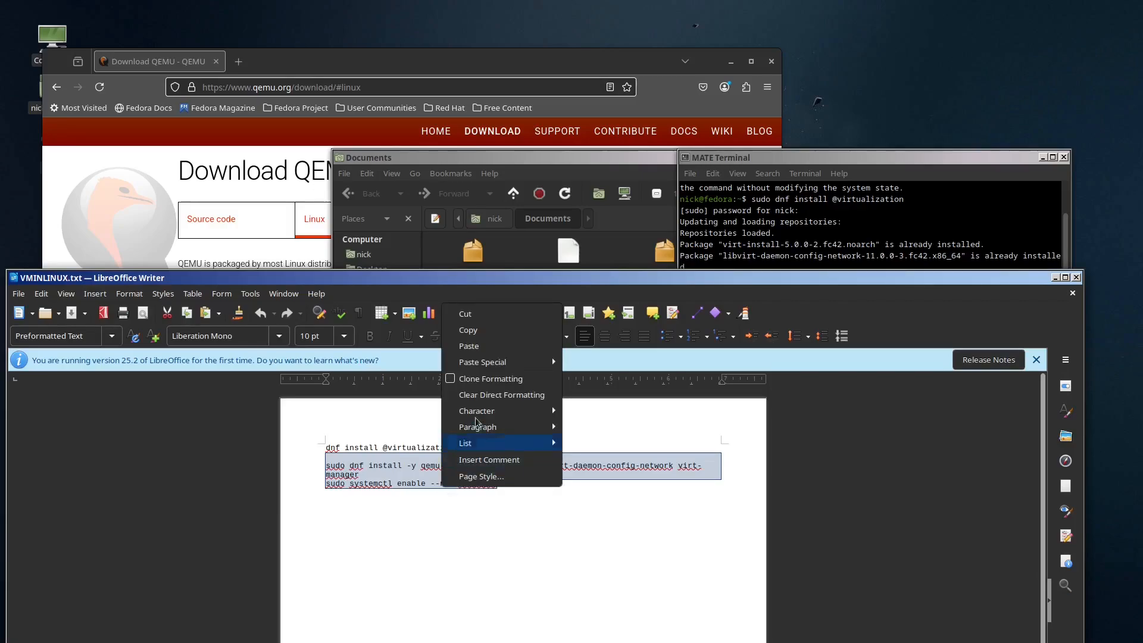
left_click(490, 333)
key("alt+Tab")
key("ctrl+shift+v")
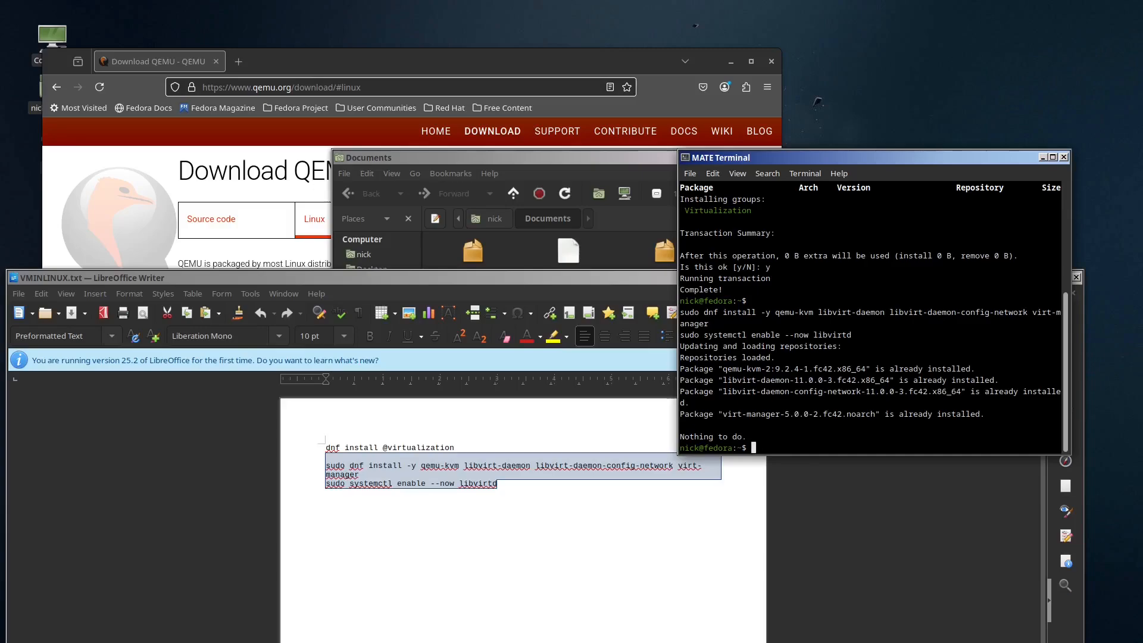
Step: Clear the terminal output and exit the terminal session
type("clear")
key("Return")
type("exit")
key("Return")
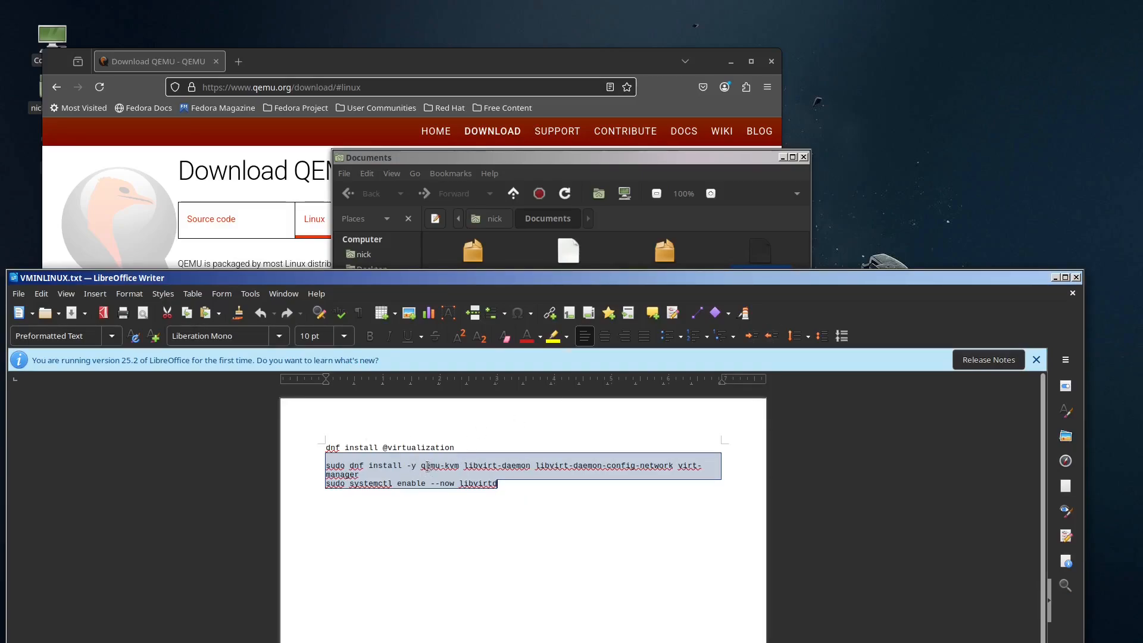
Step: Highlight the package names in the install line, and close the VMINLINUX.txt document, the Documents folder and the QEMU download page
left_click_drag(420, 466, 380, 477)
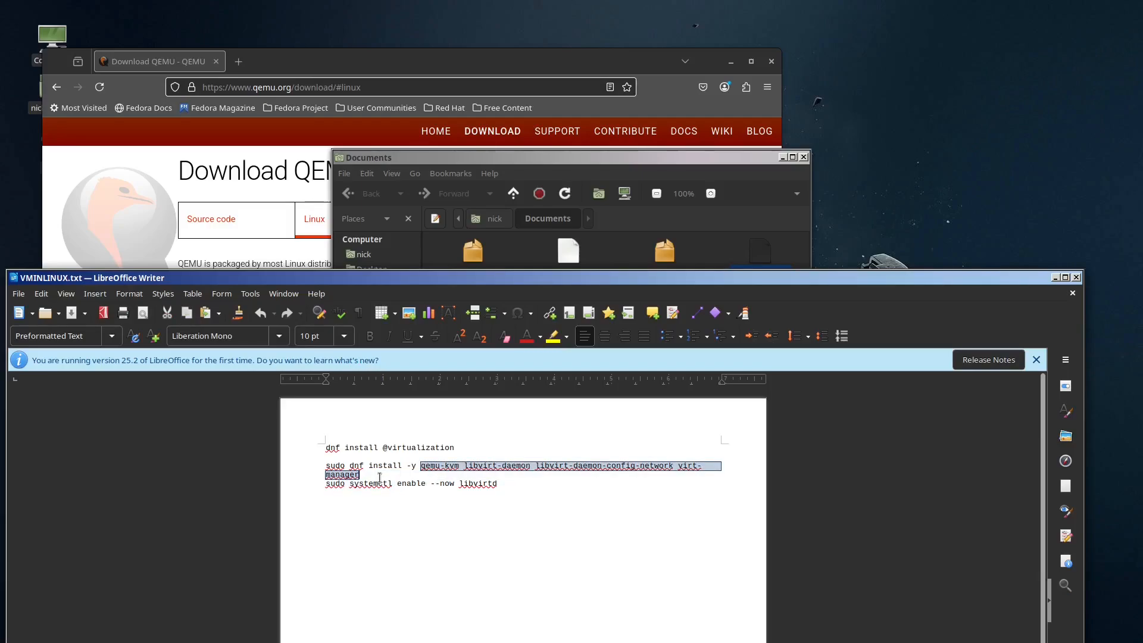
left_click(602, 484)
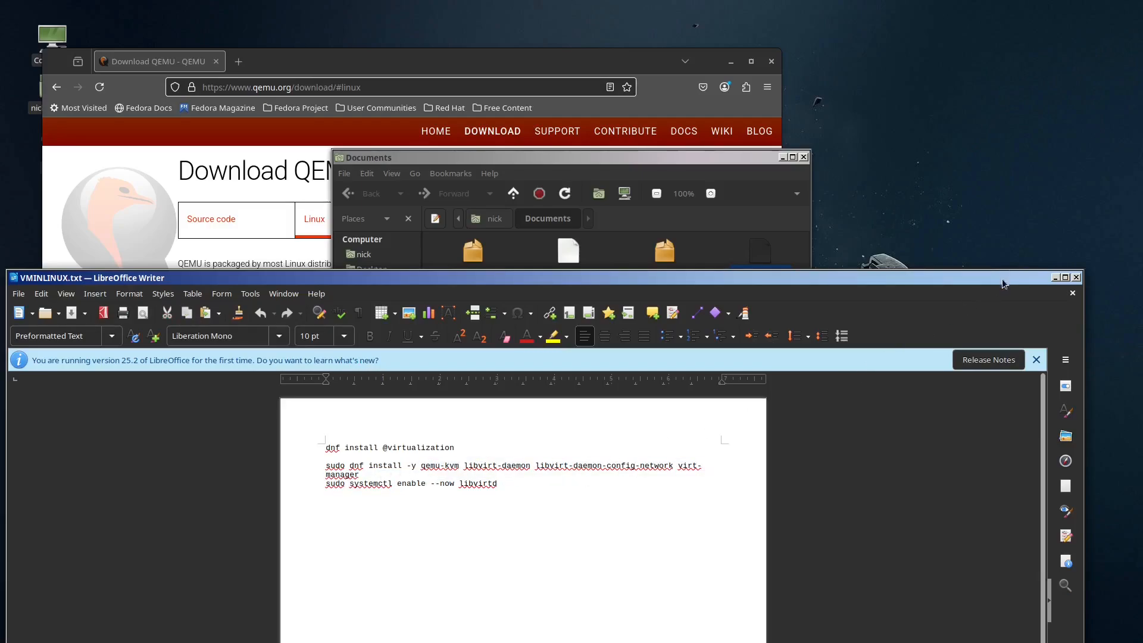
left_click(1076, 277)
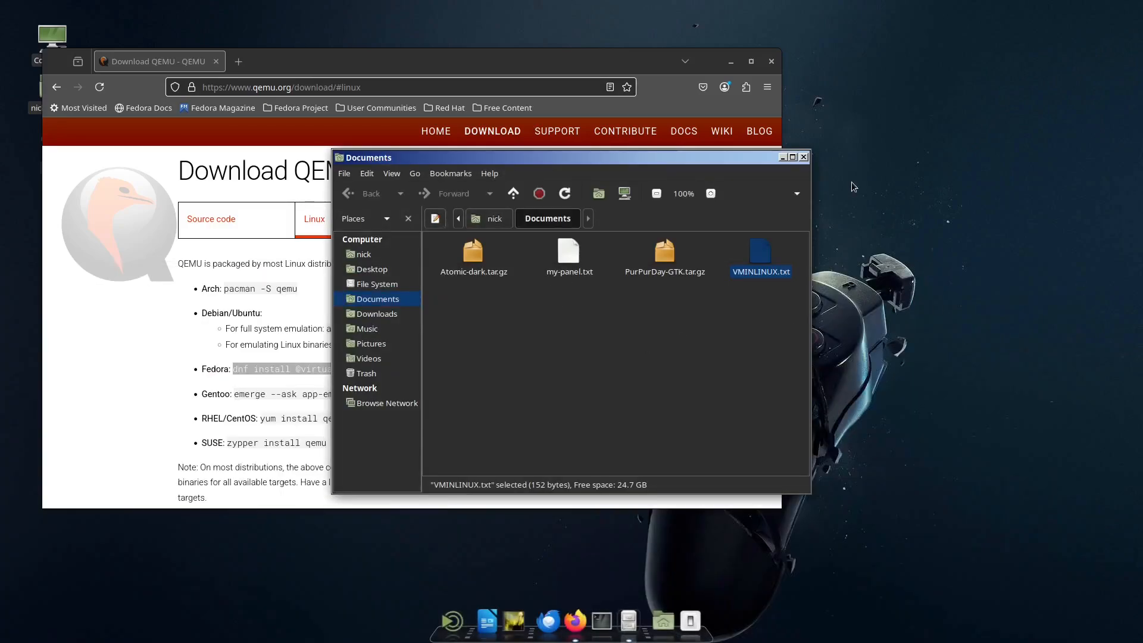
left_click(800, 157)
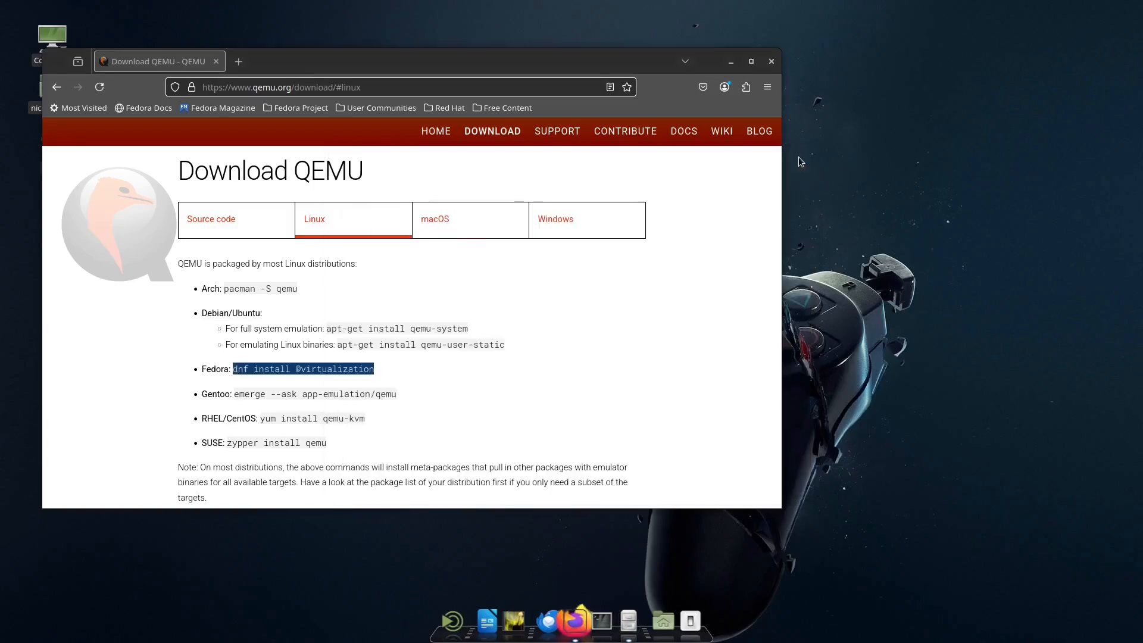
left_click(217, 61)
Step: Launch Virtual Machine Manager and authenticate the management of local virtualized systems with the account password
left_click(465, 621)
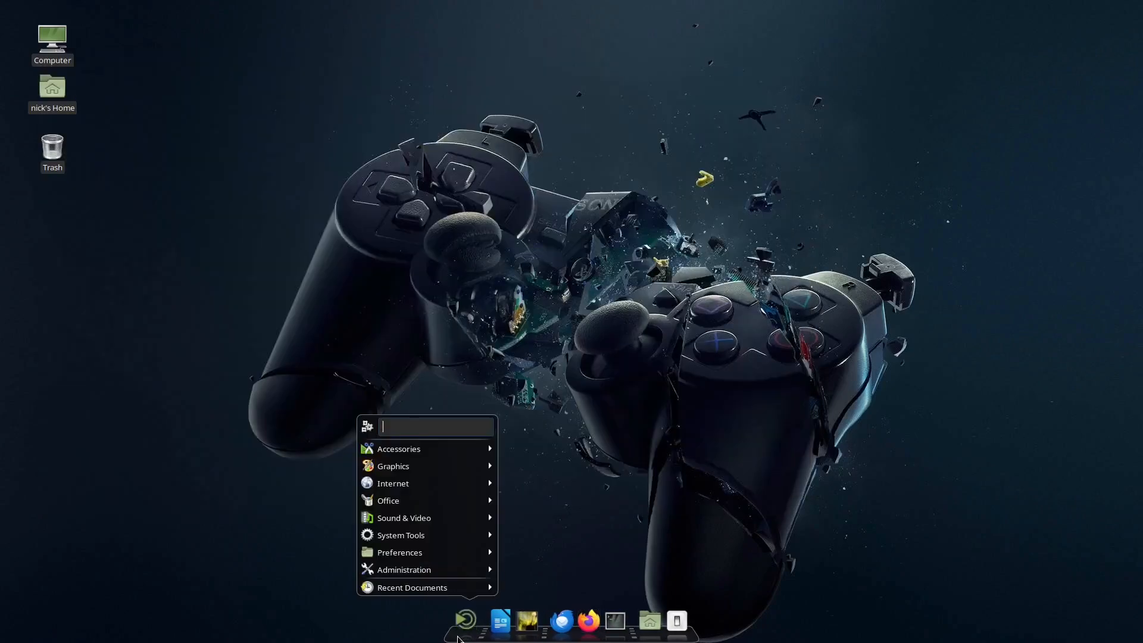
mouse_move(428, 517)
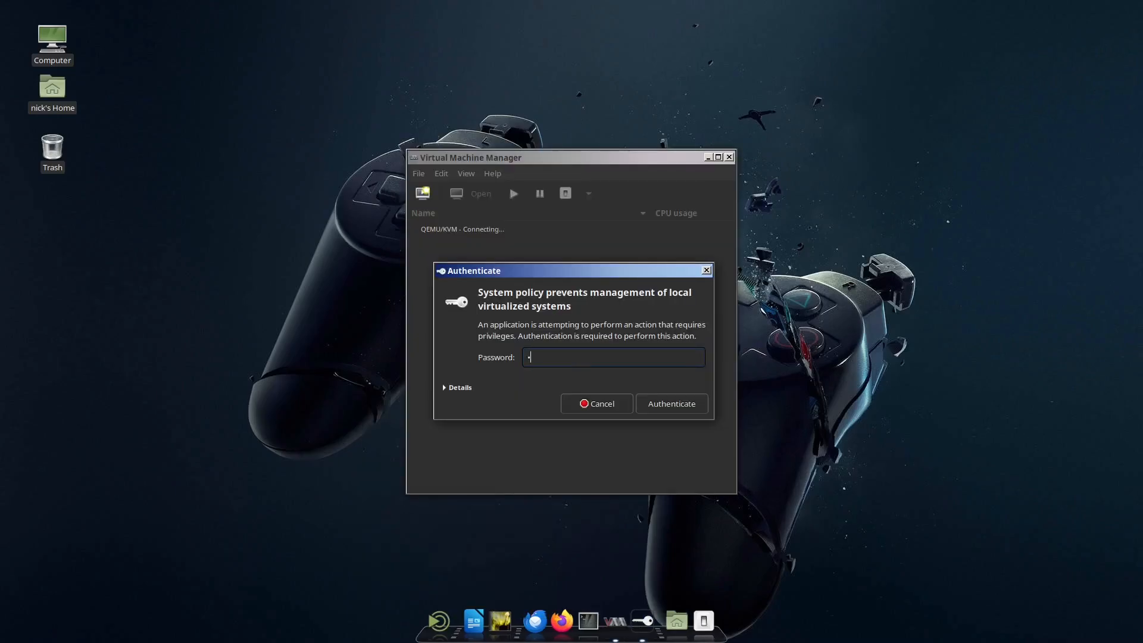
type("*******")
key("Return")
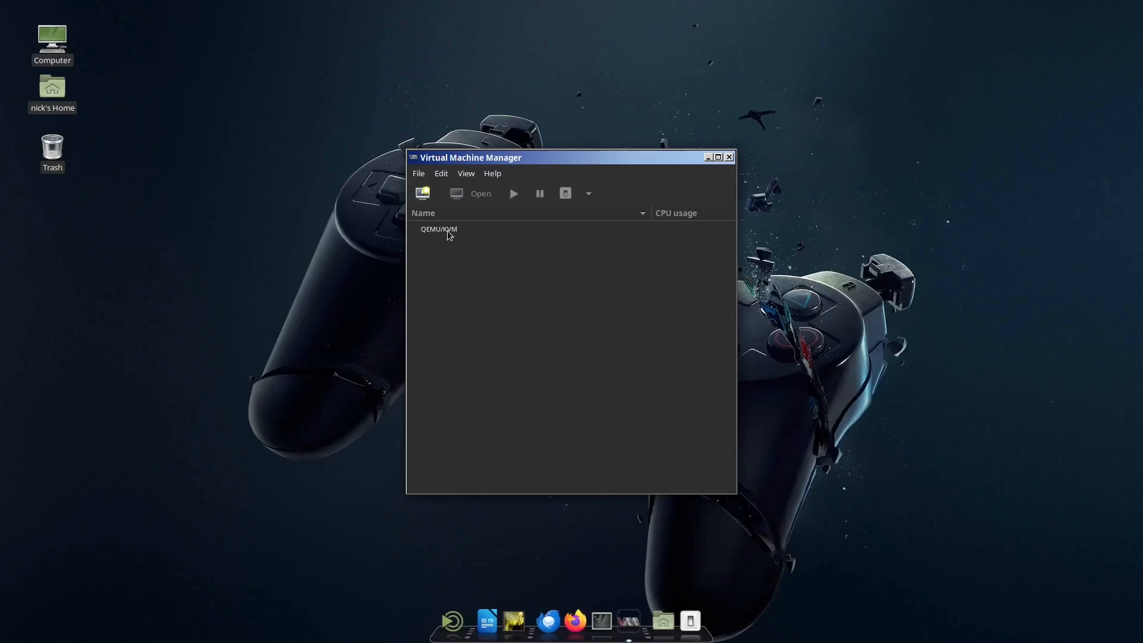
Step: Look in the Downloads folder for the Windows XP installation ISO and close the folder window
left_click(419, 175)
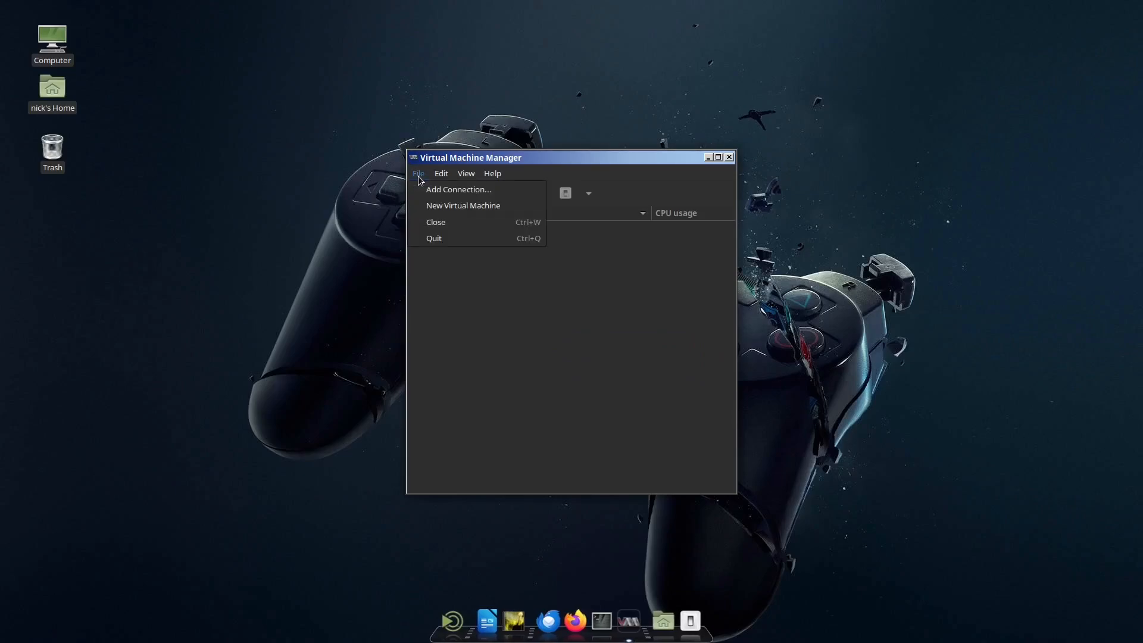
left_click(419, 174)
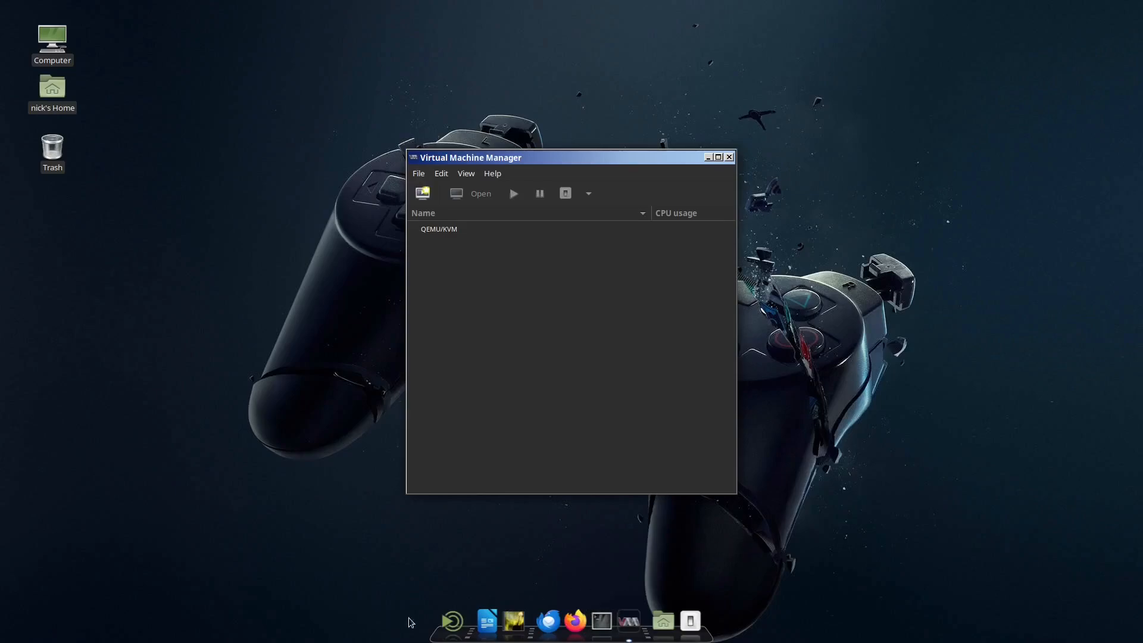
mouse_move(663, 622)
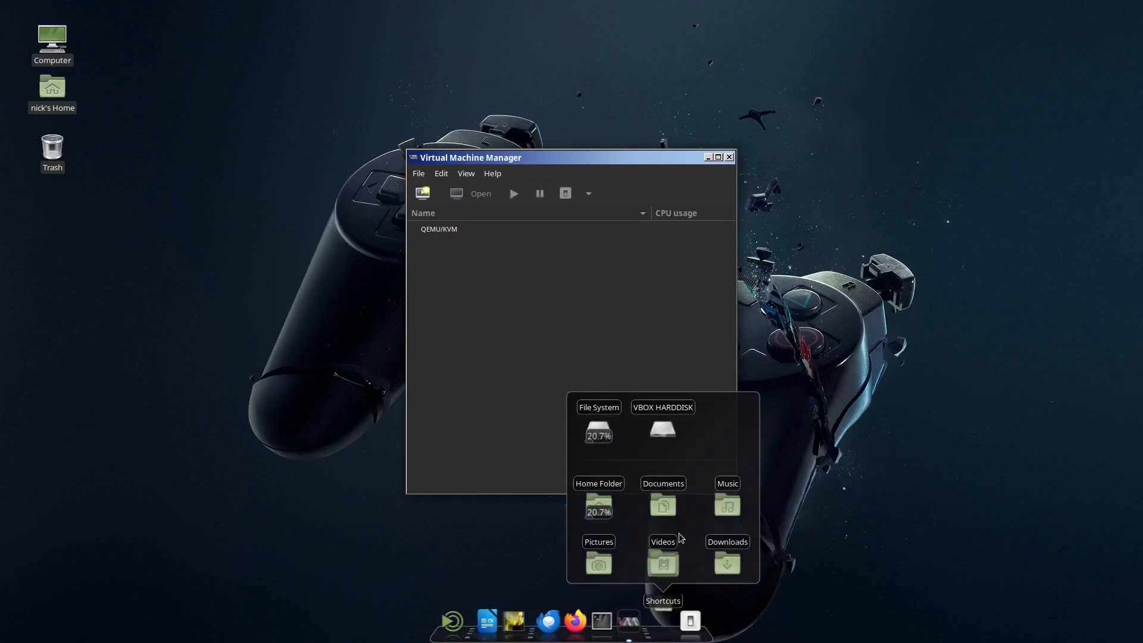
left_click(724, 551)
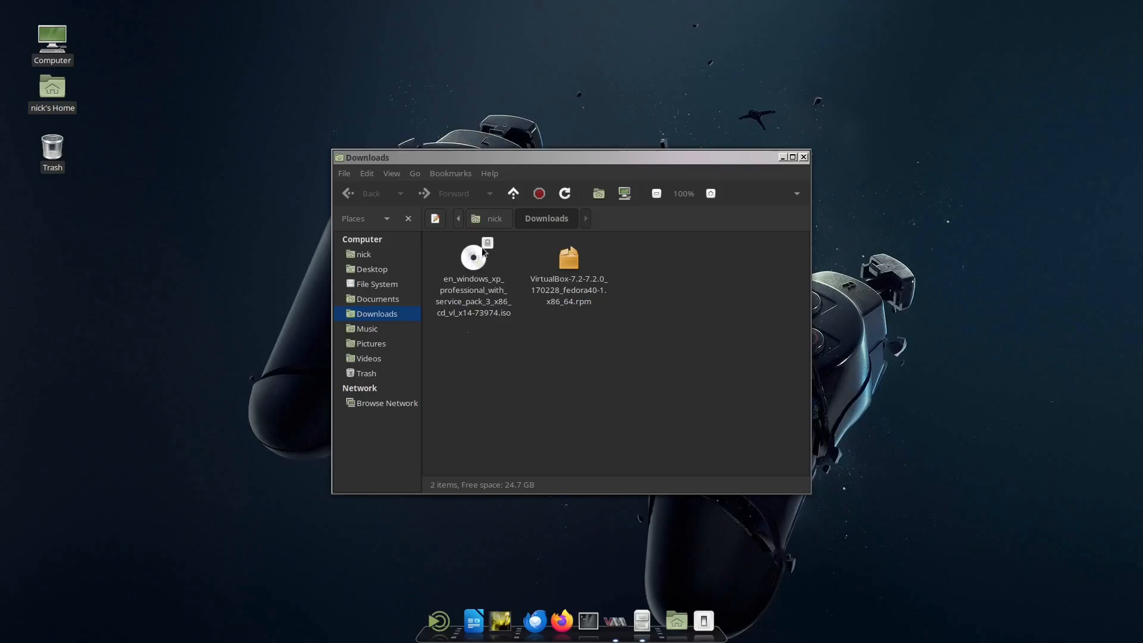
left_click(803, 157)
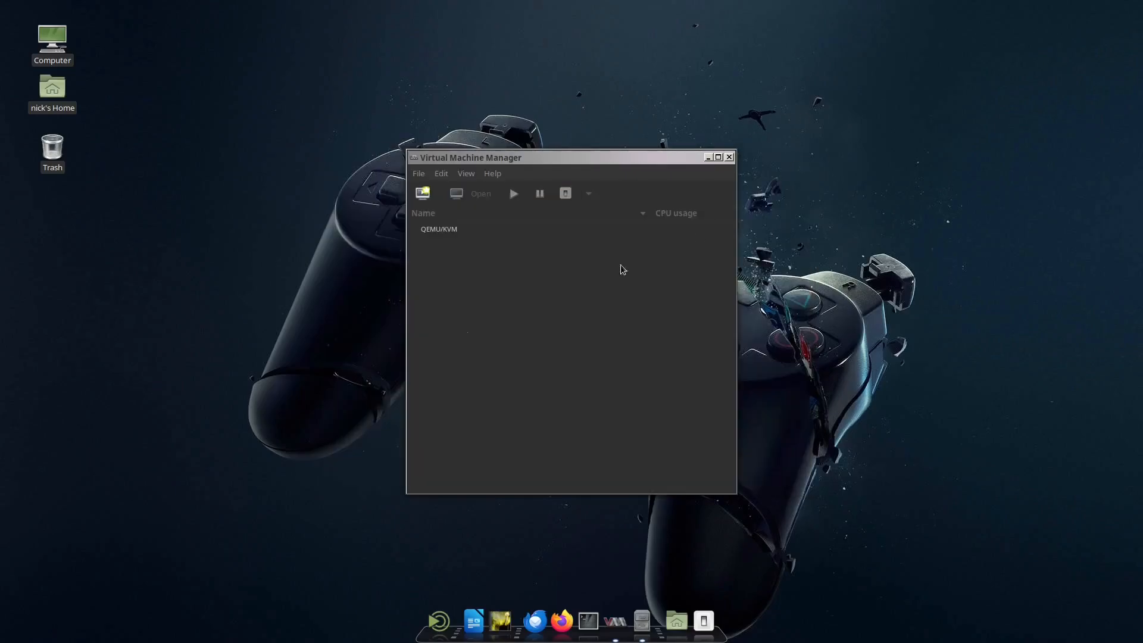
Step: Start creating a new virtual machine on QEMU/KVM with local install media as the installation source
left_click(419, 174)
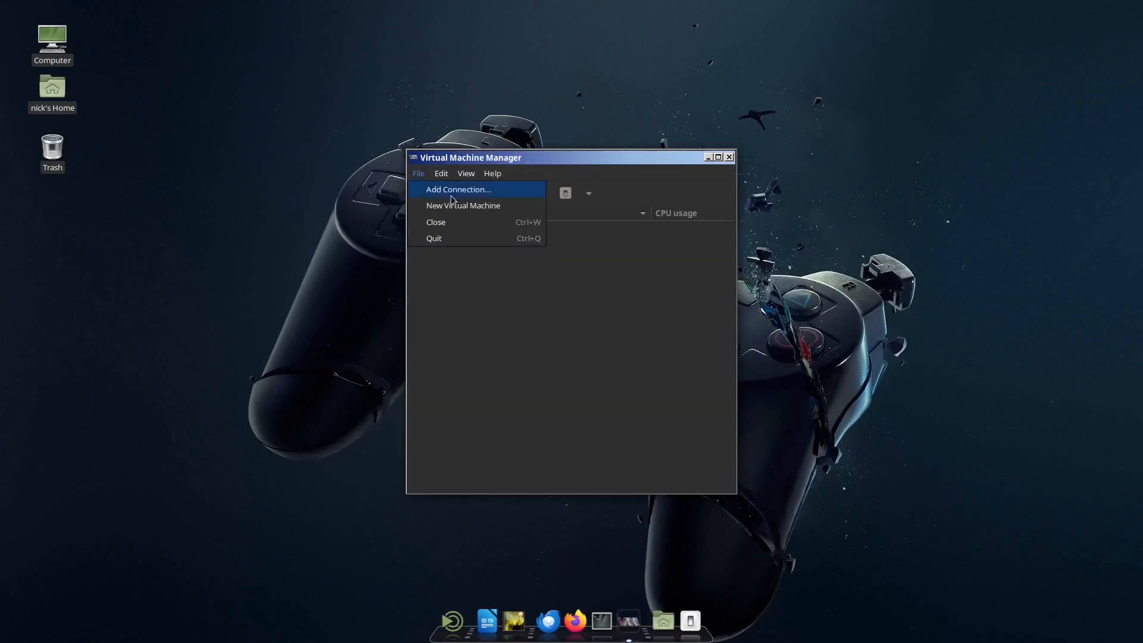
left_click(476, 208)
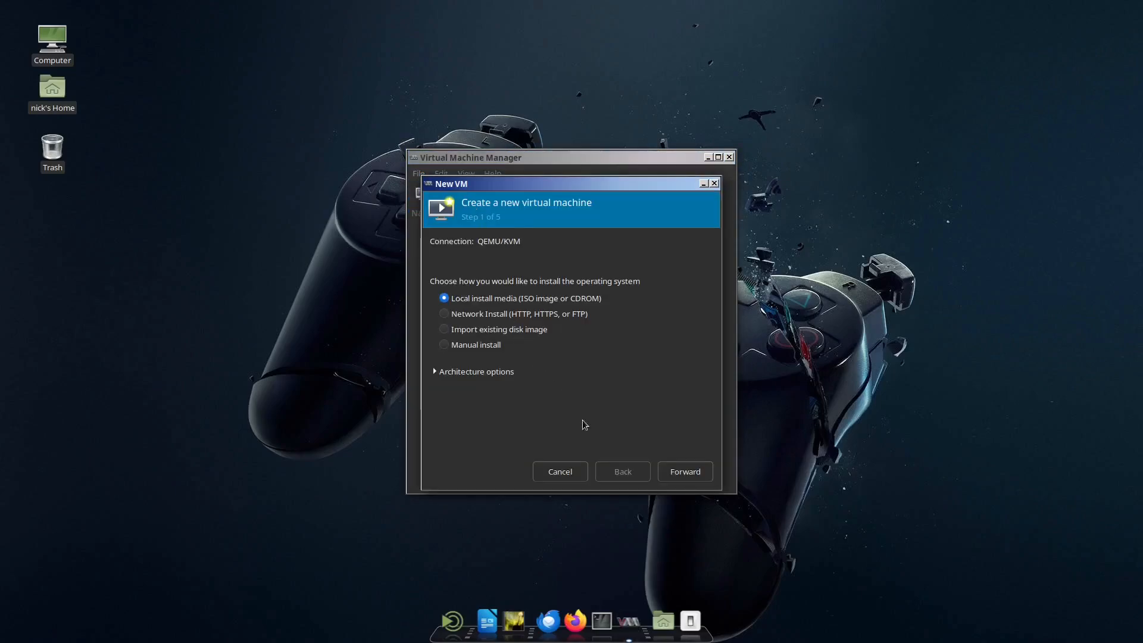
left_click(686, 472)
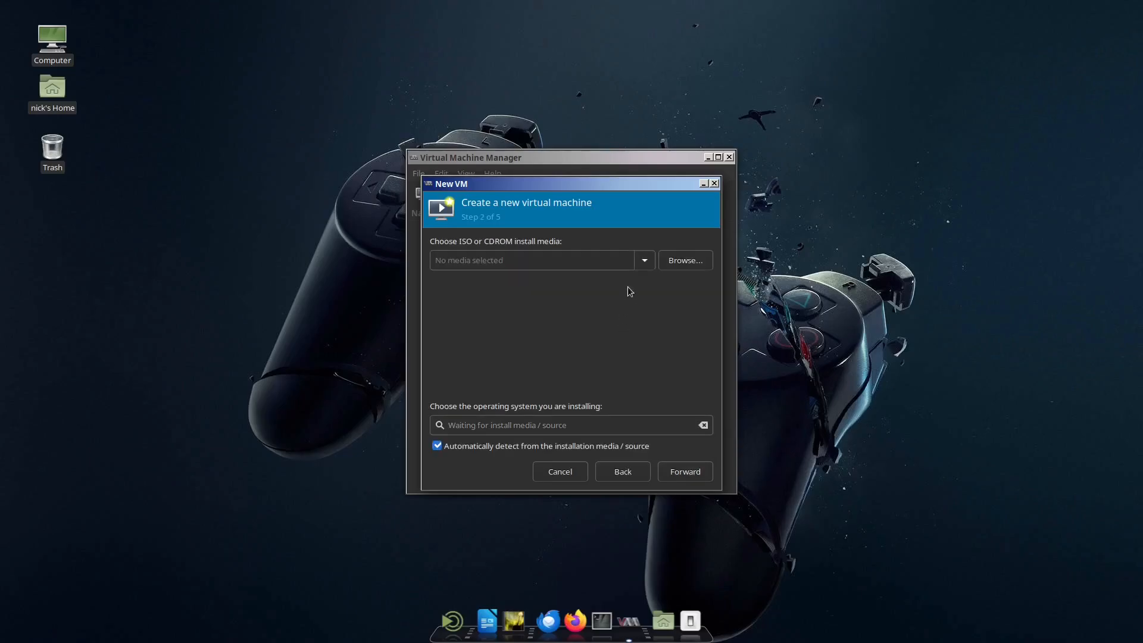
Step: Browse for the install media and delete the existing WindowsXP.qcow2 volume from the default storage pool
left_click(685, 262)
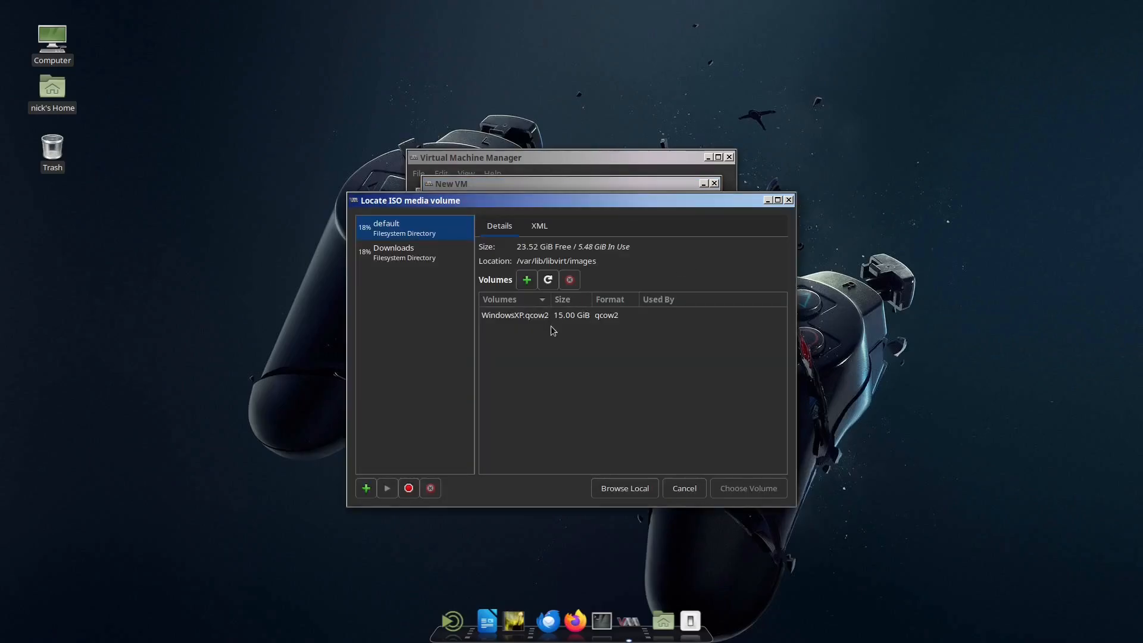
left_click(570, 280)
left_click(626, 397)
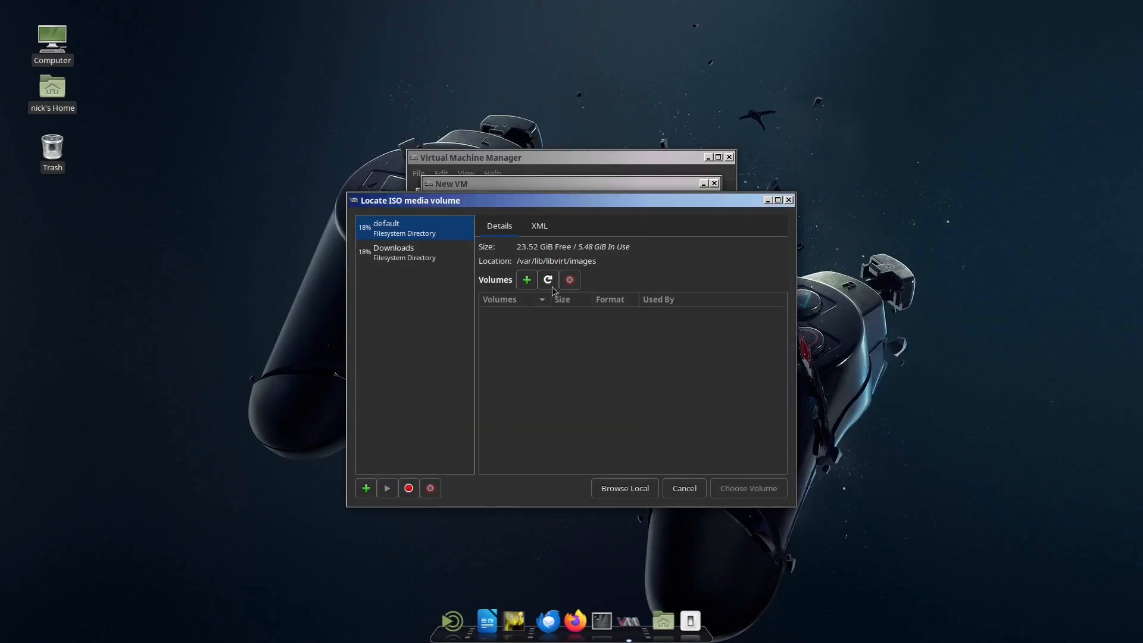
Step: Choose the local file en_windows_xp_professional_with_service_pack_3_x86_cd_vl_x14-73974.iso as install media and accept the automatically detected operating system
left_click(626, 489)
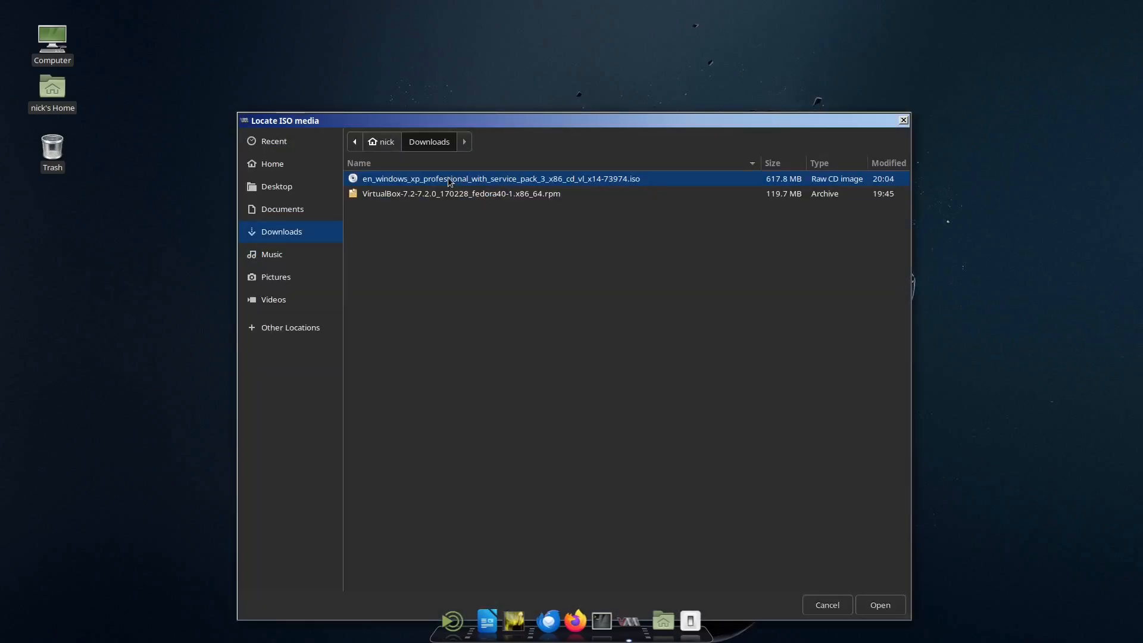
double_click(449, 180)
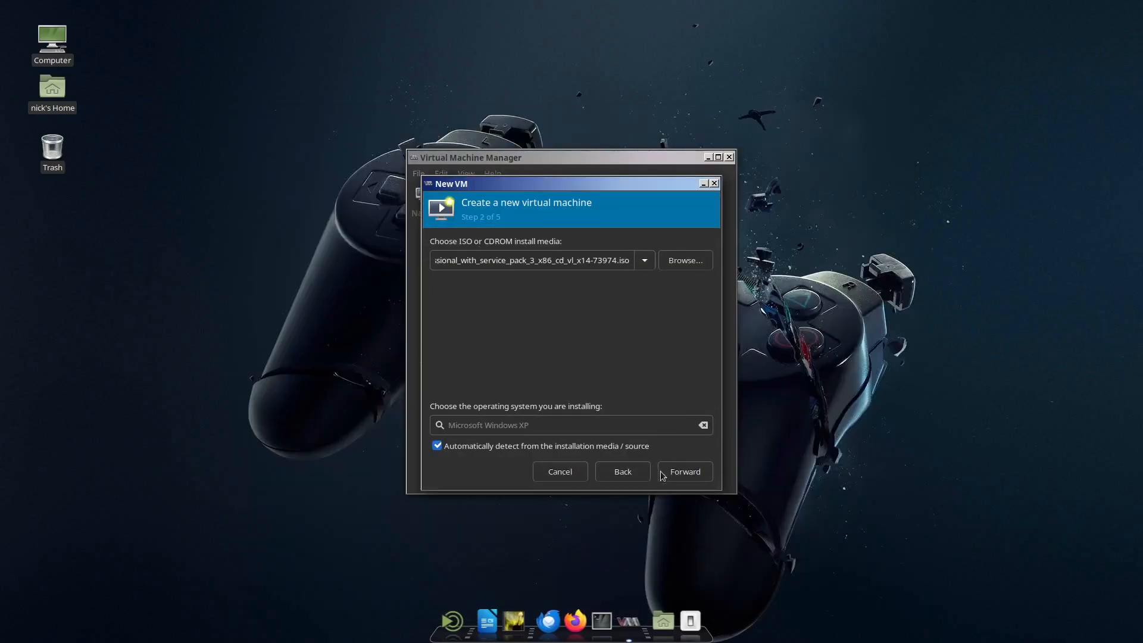
left_click(674, 472)
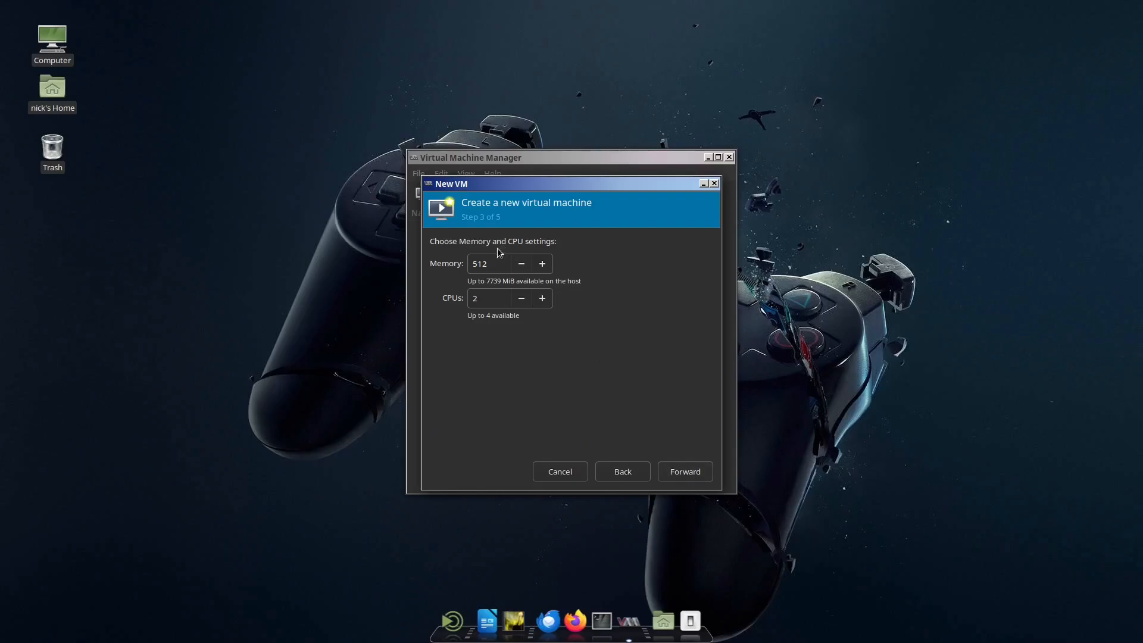
Step: Allocate 4000 MiB of memory and 4 CPUs to the new virtual machine
double_click(484, 264)
type("4000")
left_click(542, 299)
left_click(542, 299)
left_click(680, 473)
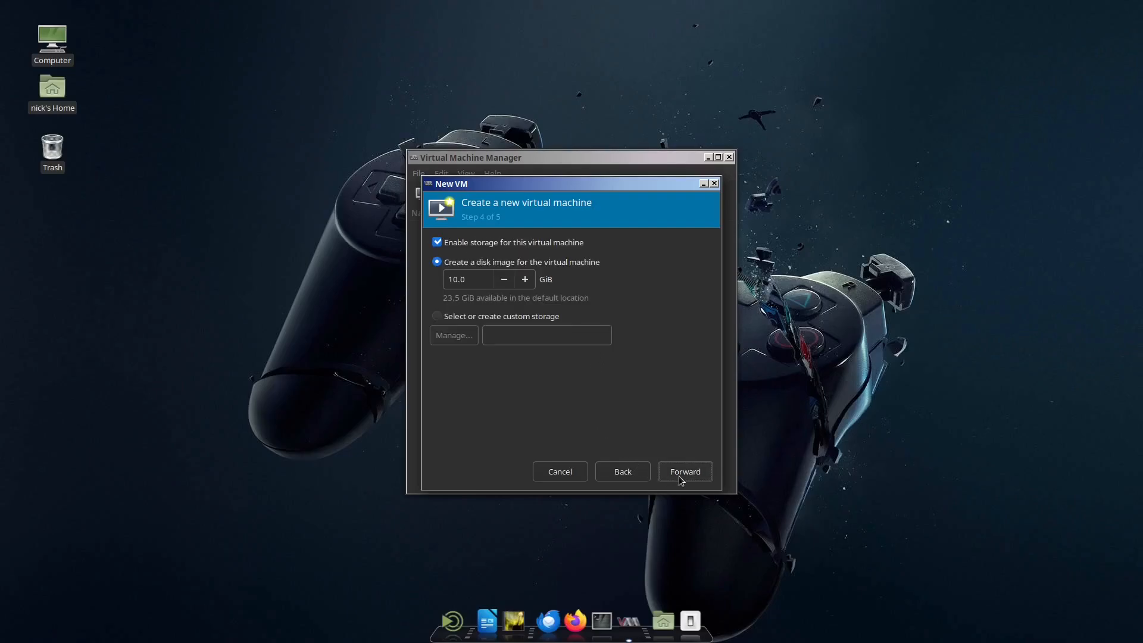
Step: Set the new virtual machine's disk image size to 15.00 GiB and continue to the final wizard page
left_click(470, 279)
key("BackSpace")
key("BackSpace")
key("BackSpace")
key("BackSpace")
type("15.00")
left_click(705, 474)
Step: Name the virtual machine WindowsXP and finish the wizard to begin the installation
double_click(526, 270)
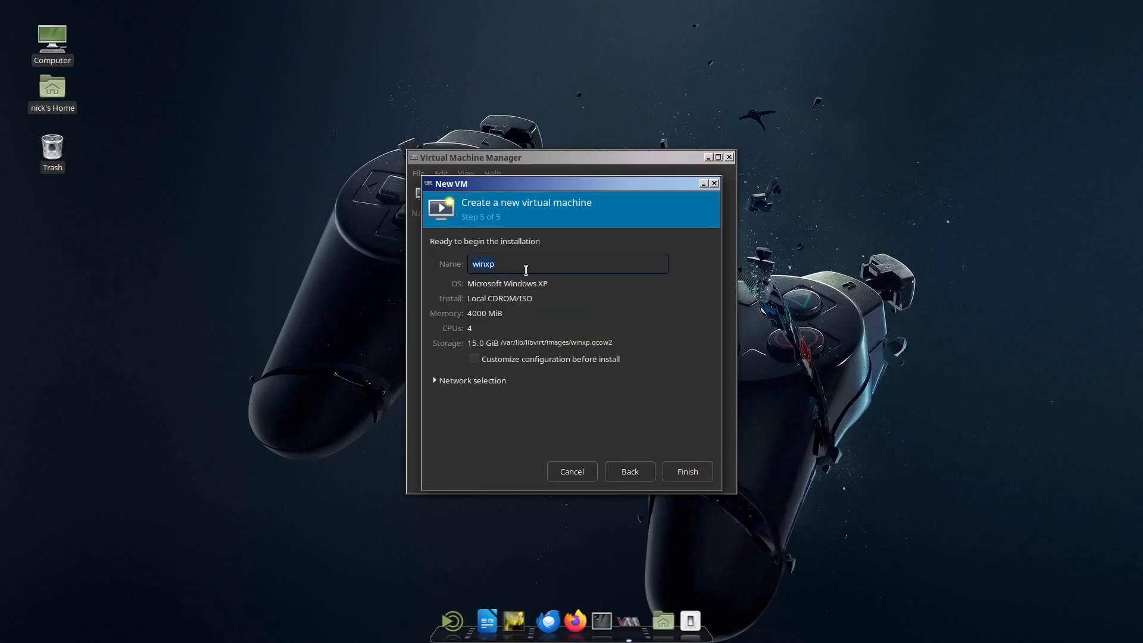
type("WindowsXP")
left_click(685, 474)
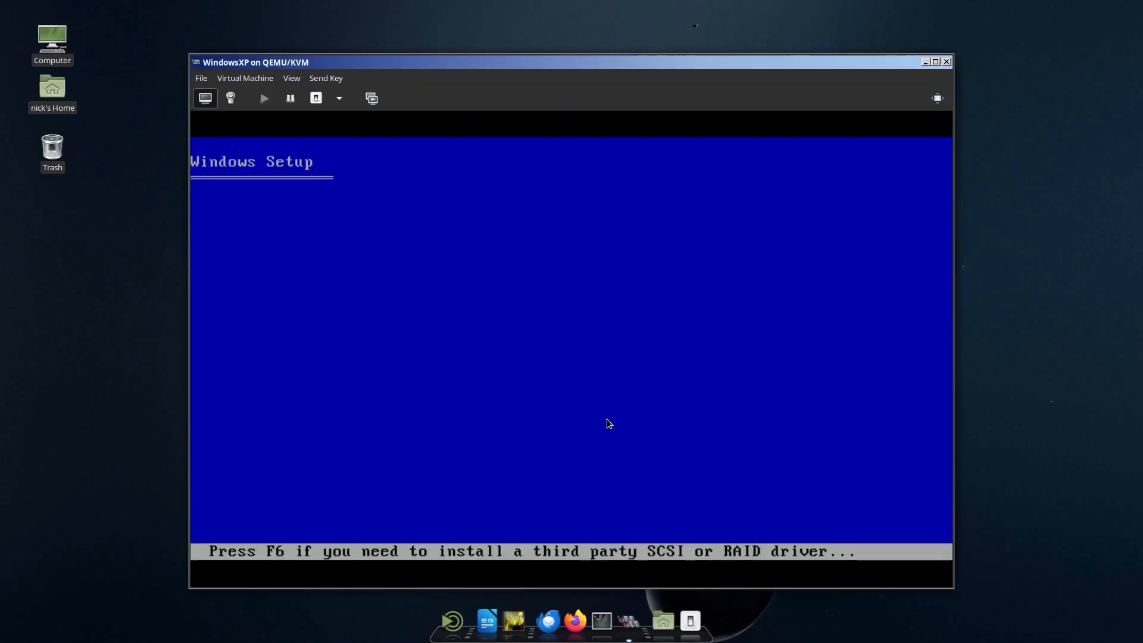
Step: Start Windows XP Setup, accept the license agreement, and install on the unpartitioned space formatted with the full NTFS file system option
left_click(607, 420)
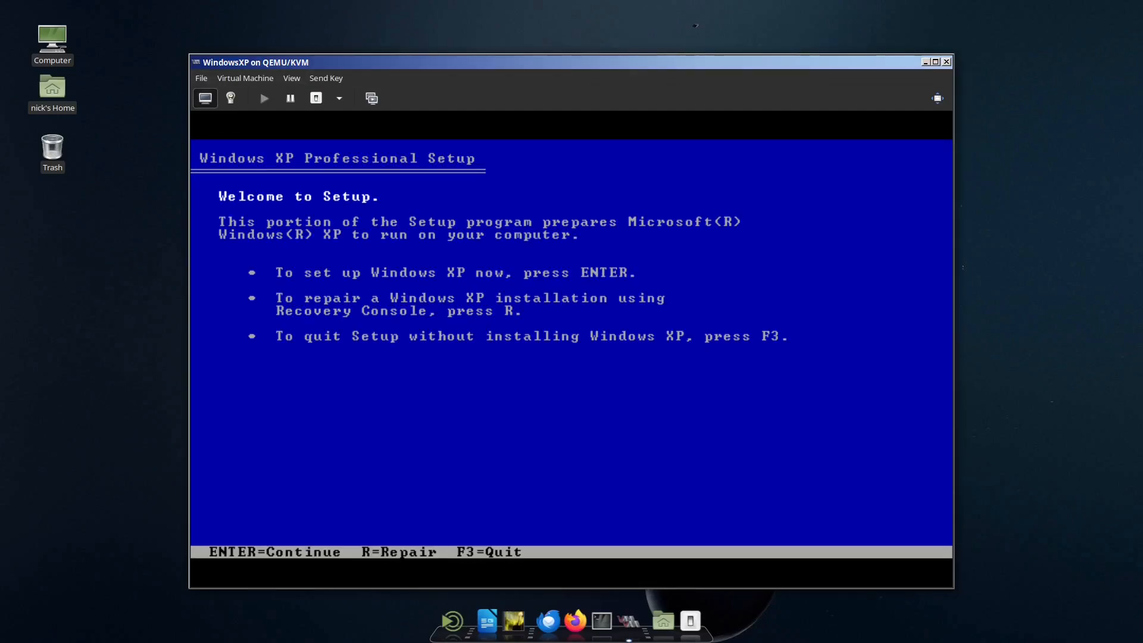
key("Return")
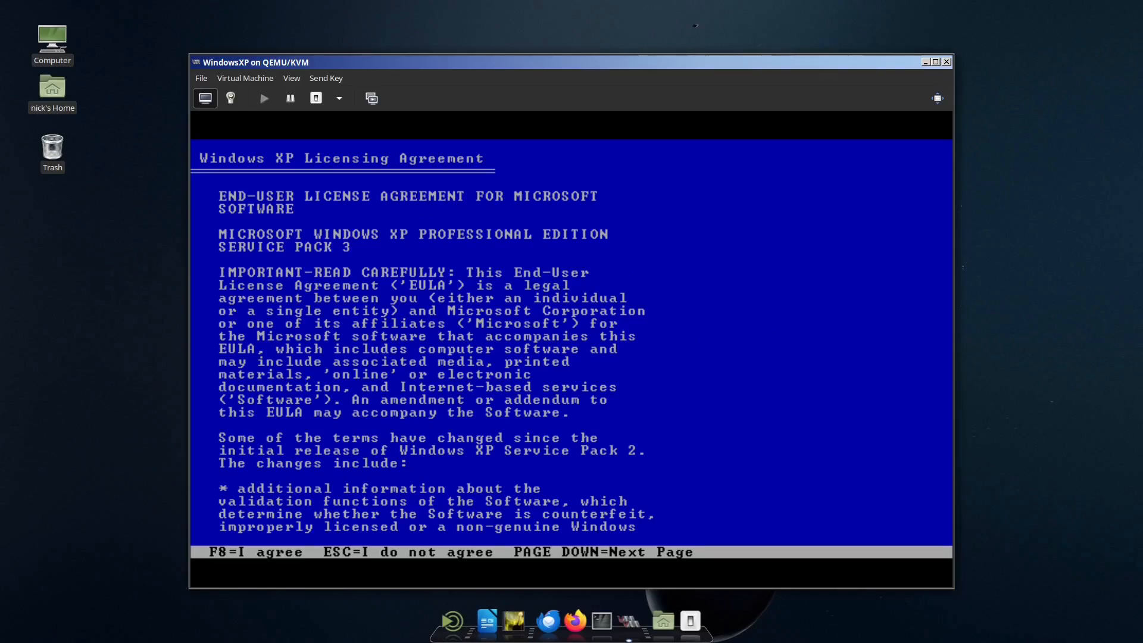
key("F8")
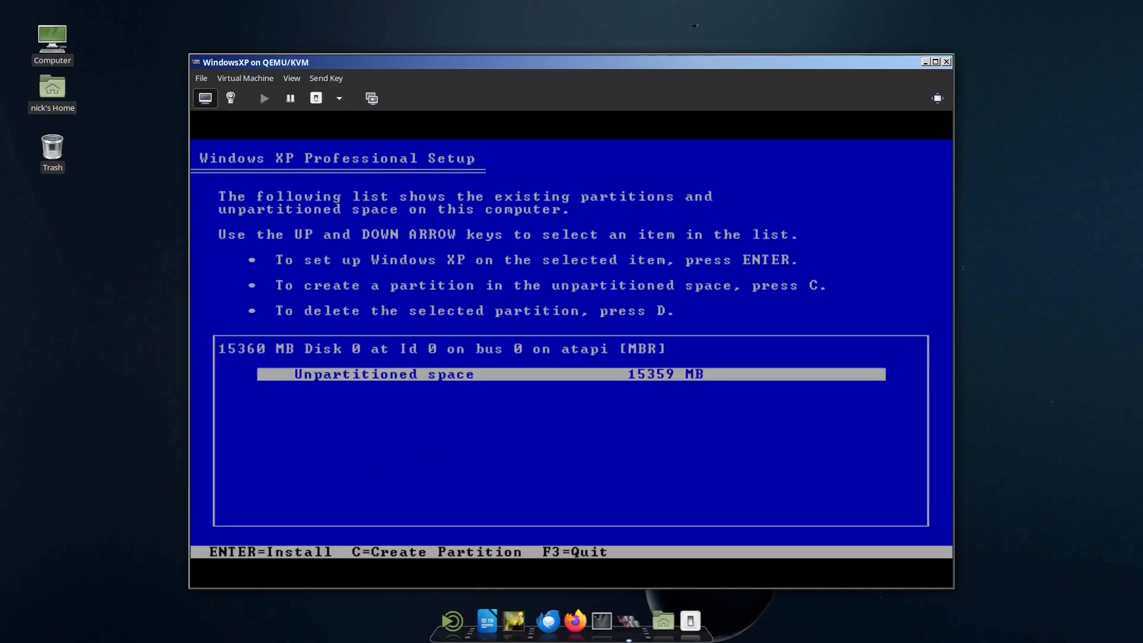
key("Return")
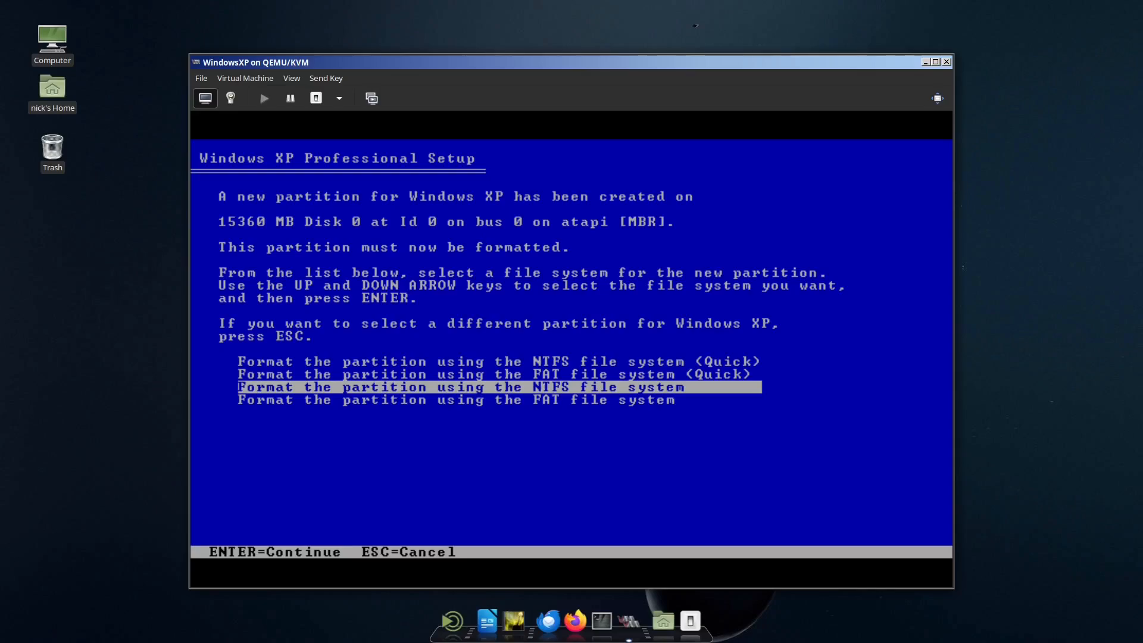
key("Return")
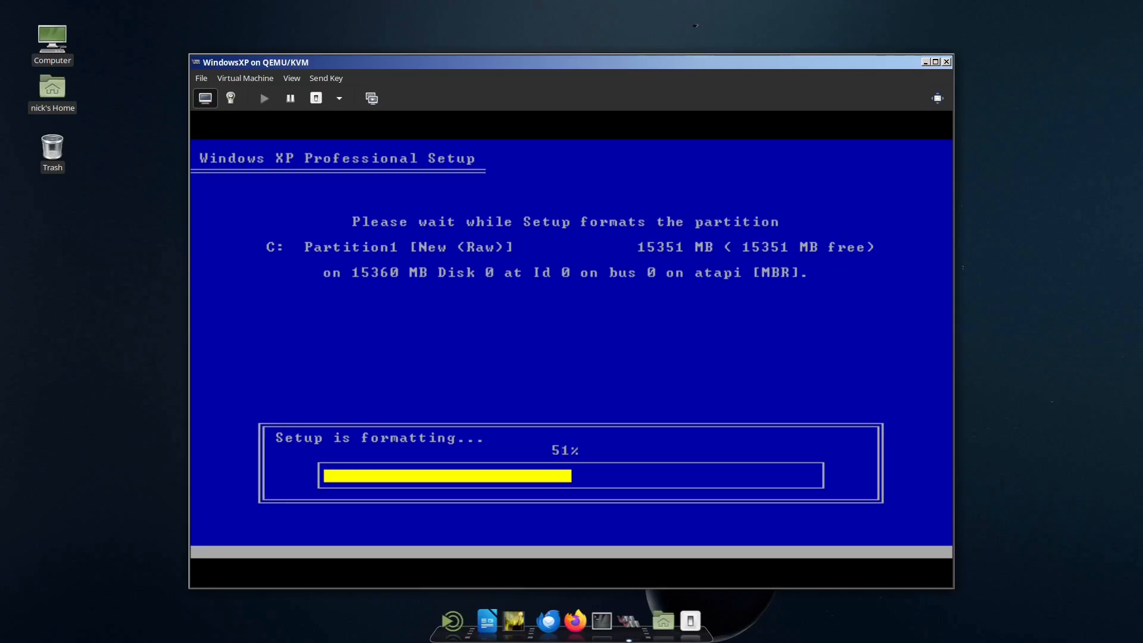
Step: Move the WindowsXP virtual machine window to another spot on the desktop while Windows installs
left_click_drag(622, 67, 630, 68)
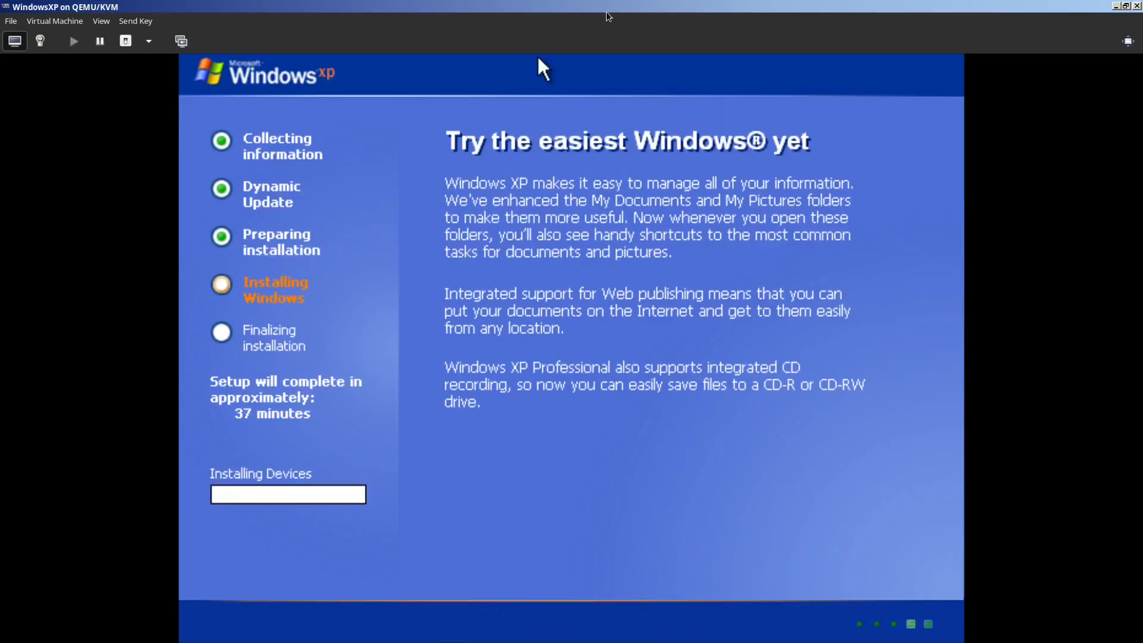
double_click(607, 9)
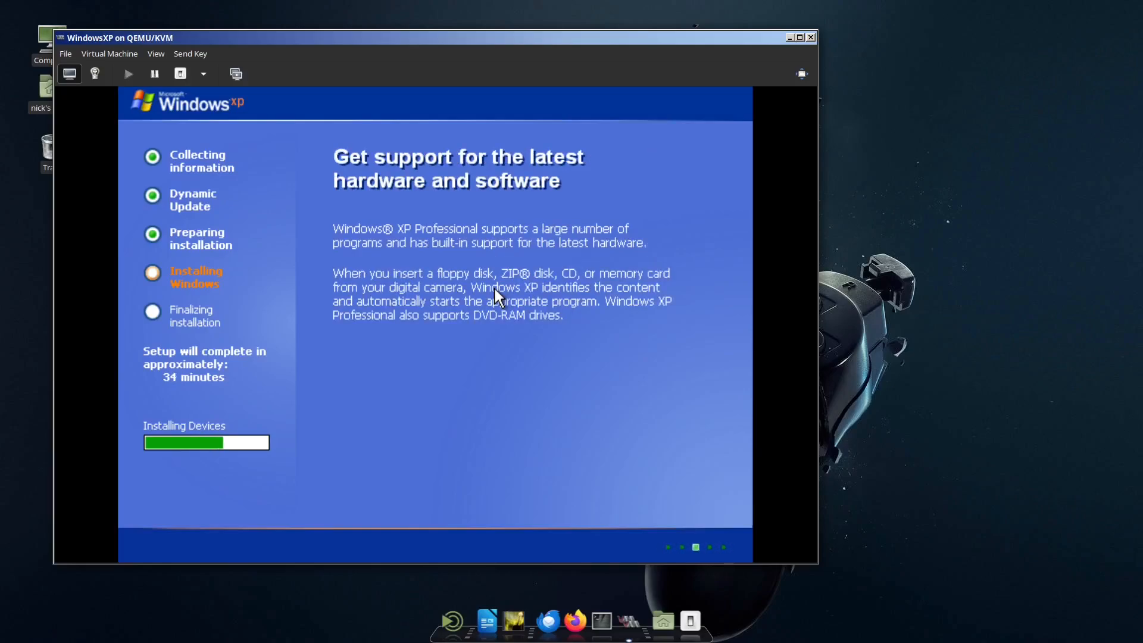
Step: Continue through Windows XP Setup, enter the owner's name, and proceed to the product key page
key("Return")
type("nick")
key("Return")
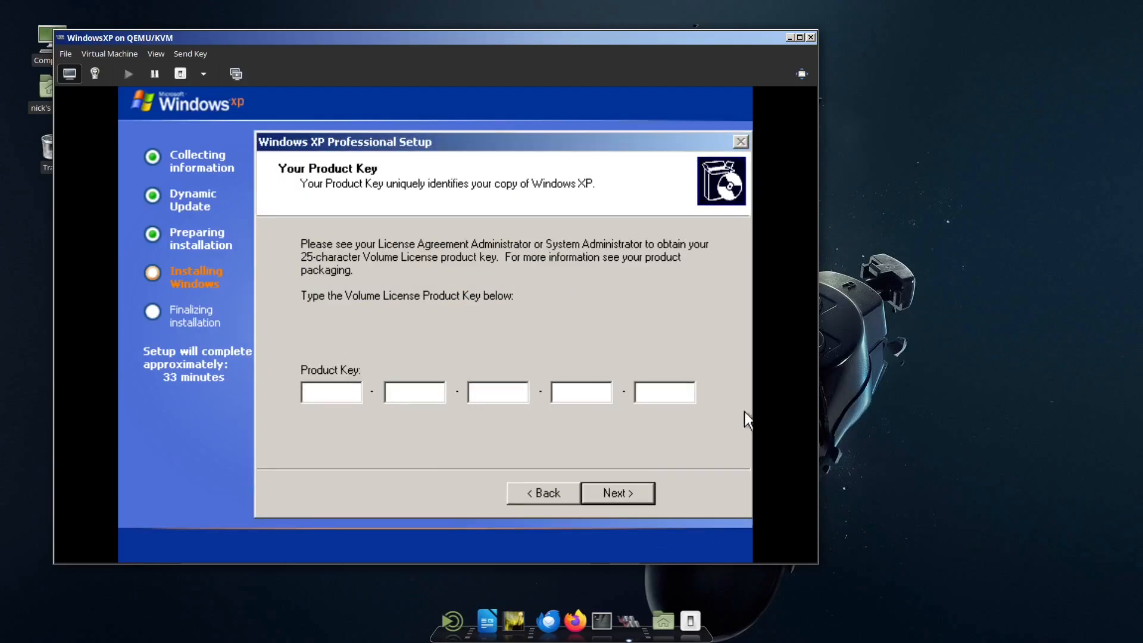
Step: Open a file manager window, move it aside, and open Firefox with its address bar ready for a web address
left_click(575, 621)
left_click(931, 102)
left_click(663, 621)
left_click(726, 554)
left_click_drag(571, 158, 827, 124)
left_click(564, 620)
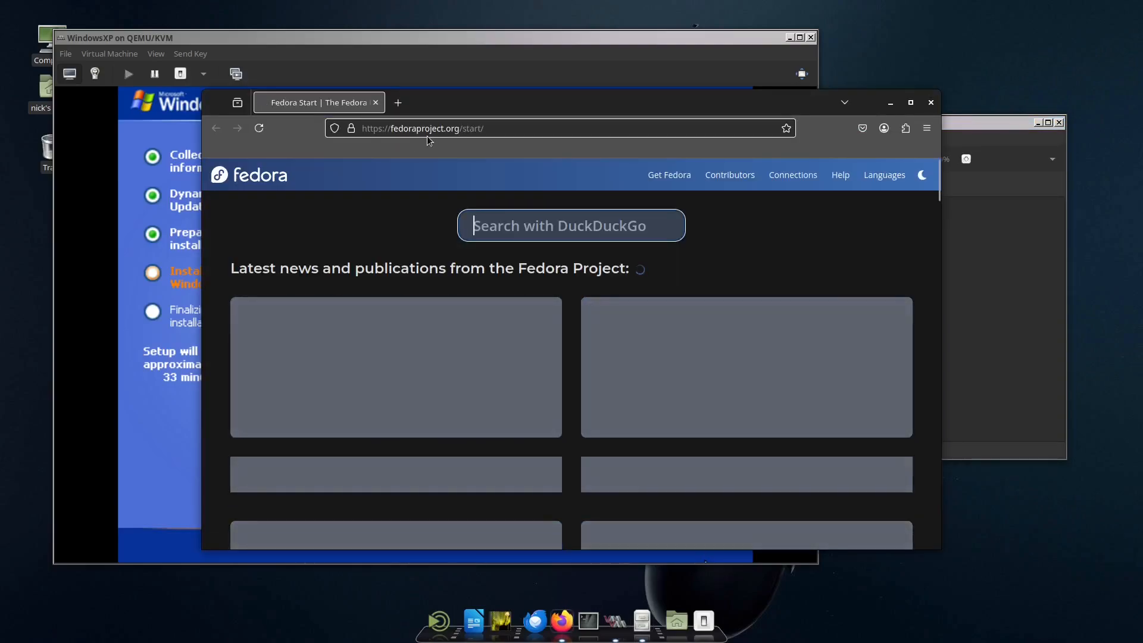
left_click(437, 133)
double_click(439, 134)
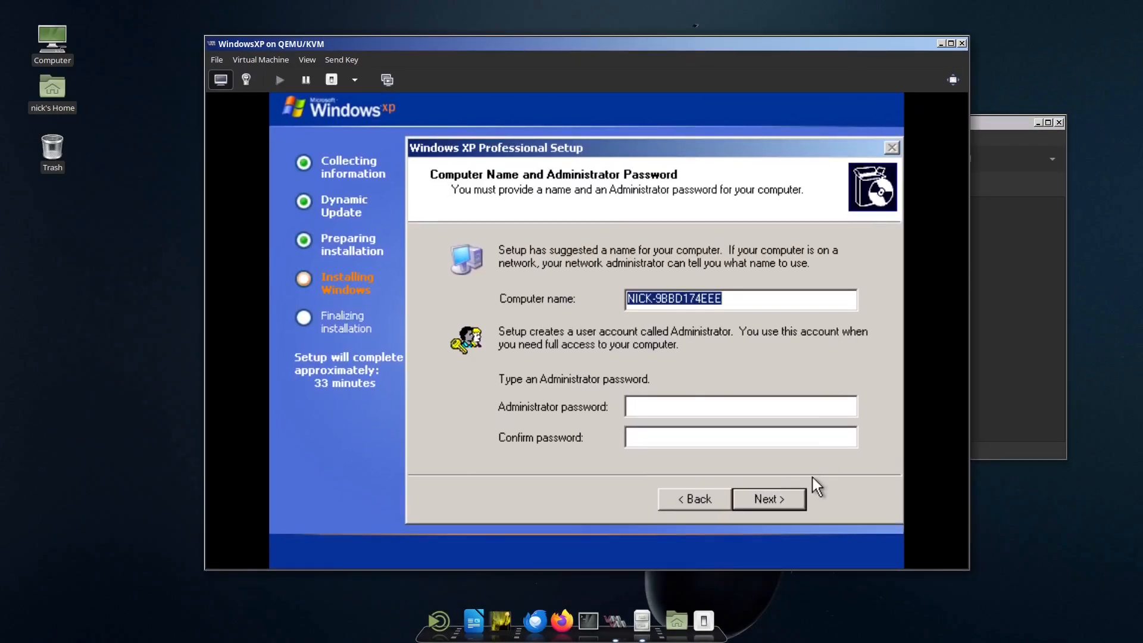
Step: Accept the suggested computer name, leave the administrator password blank, and continue Windows XP Setup
left_click(788, 496)
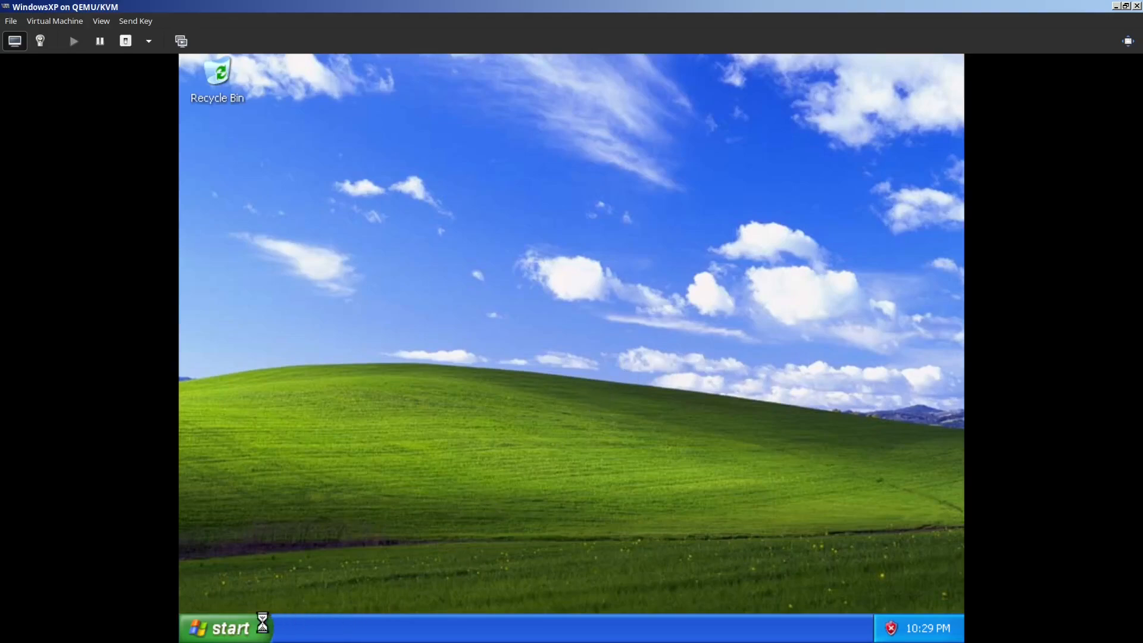
Step: Open the Start menu of the newly installed Windows XP to examine its entries, and close it again
left_click(241, 628)
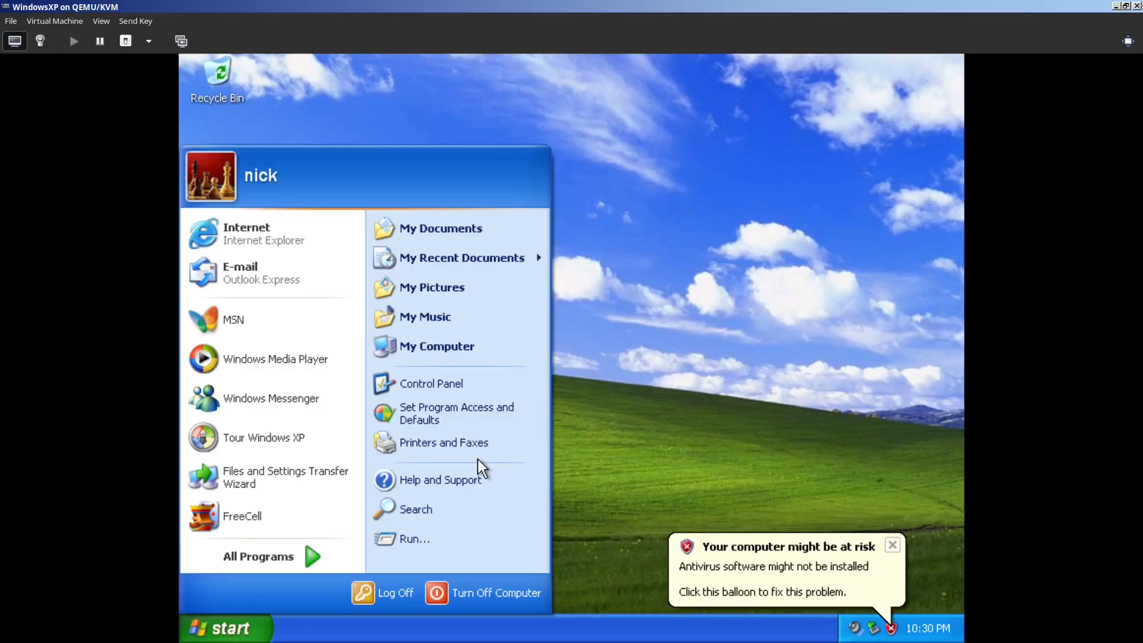
left_click(712, 353)
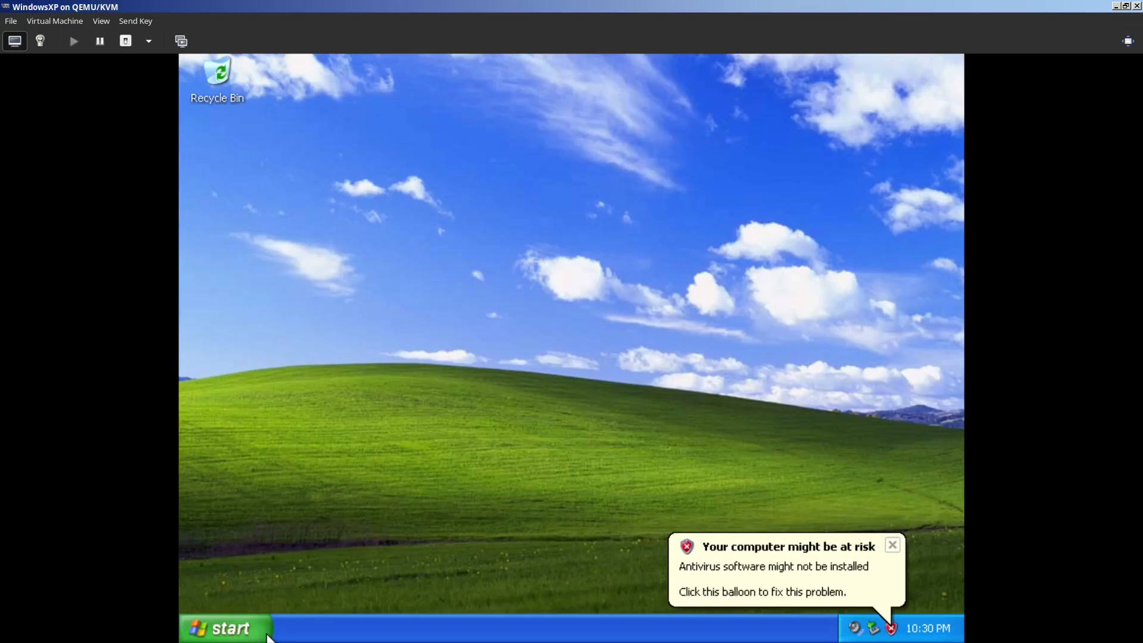
Step: Unmaximize the WindowsXP virtual machine window and arrange it side by side with the Virtual Machine Manager window
left_click_drag(381, 6, 756, 53)
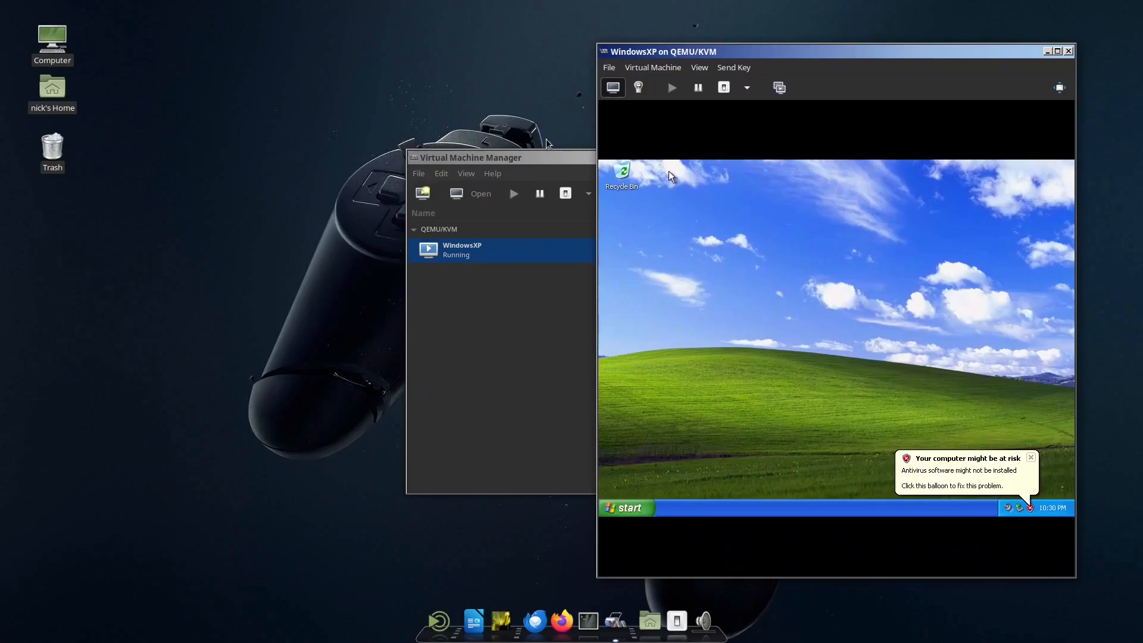
left_click_drag(544, 157, 298, 131)
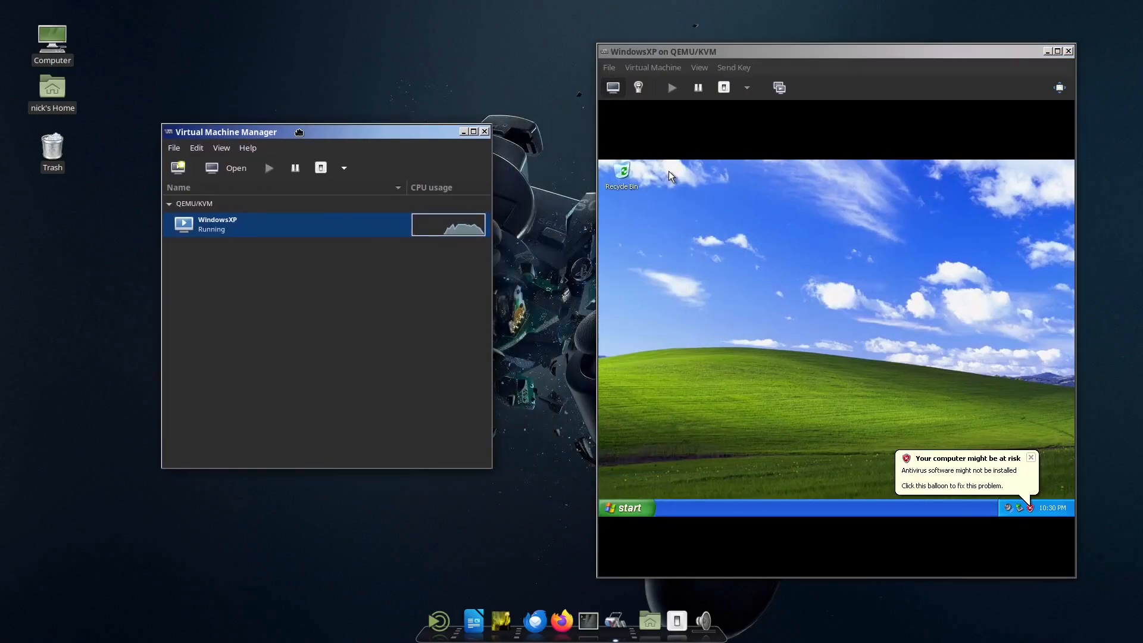